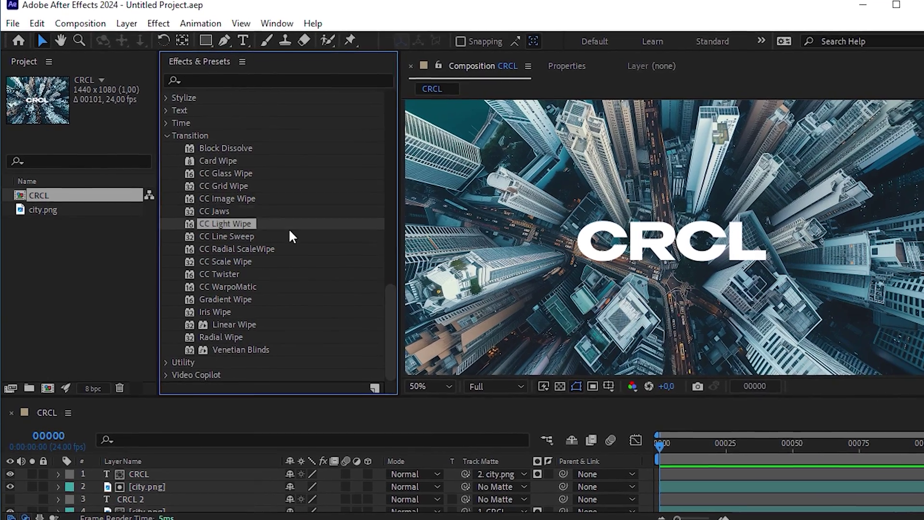
left_click_drag(289, 231, 283, 349)
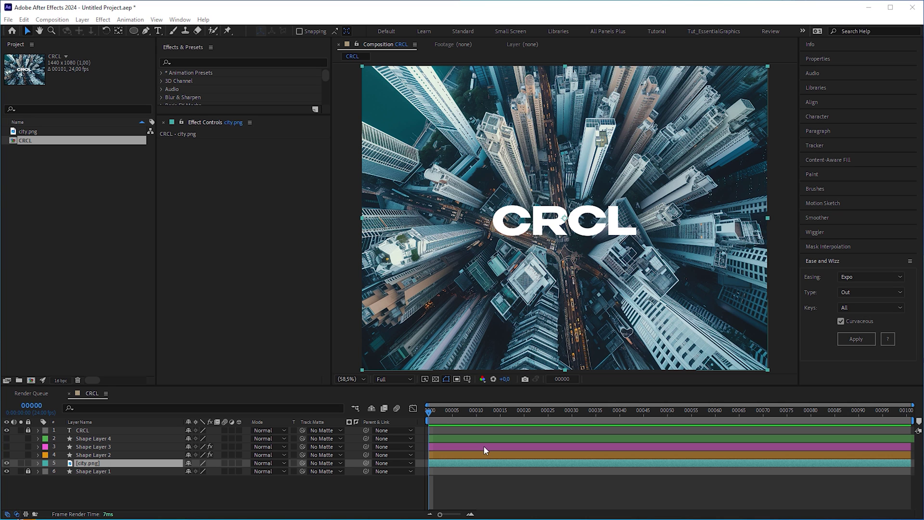
Try to draw a circular mask with the Ellipse tool on the city.png layer, outward from the composition centre.
left_click(137, 32)
left_click_drag(563, 219, 704, 359)
key("ctrl+z")
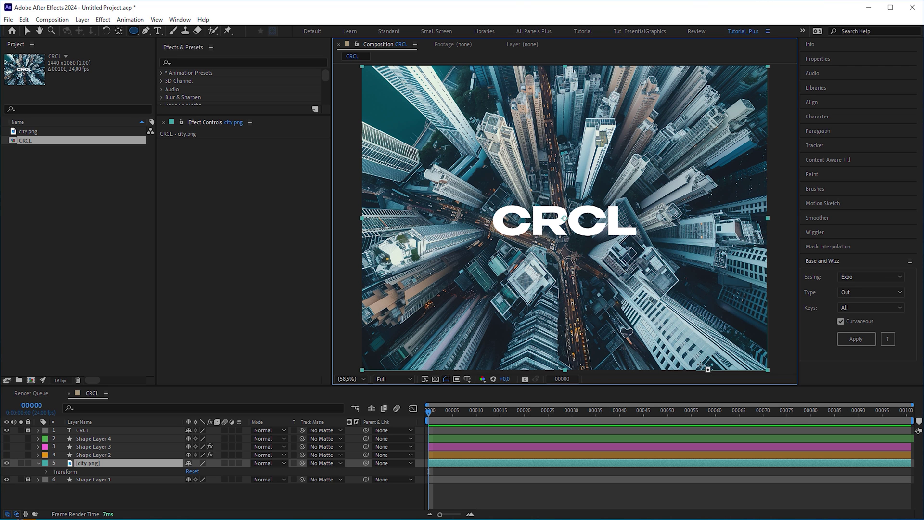
left_click_drag(565, 219, 716, 304)
key("ctrl+z")
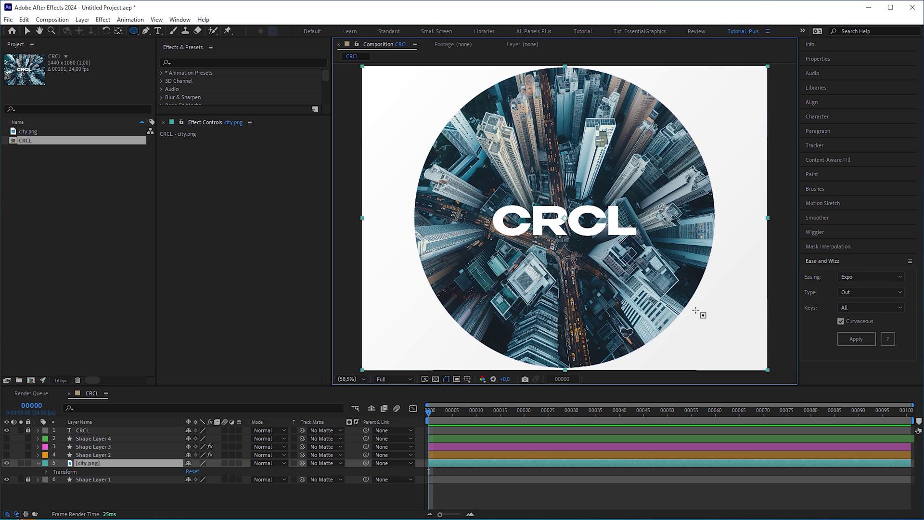
Draw a circular mask on the city.png layer from the exact composition centre, filling nearly the full height.
key("period")
key("period")
key("period")
key("period")
key("period")
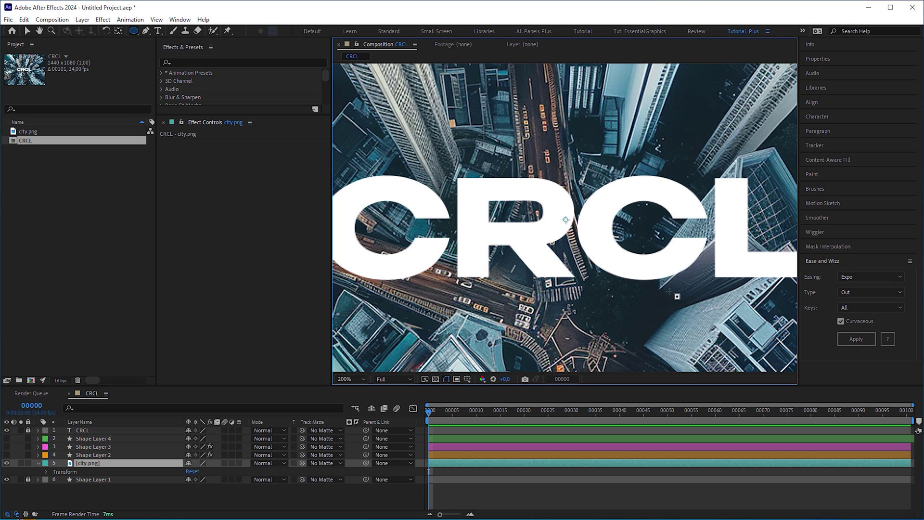
key("period")
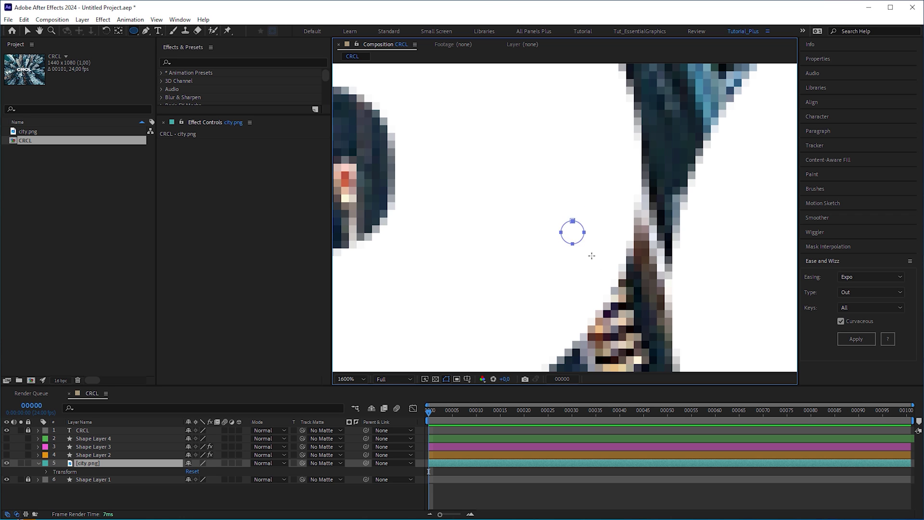
left_click_drag(629, 292, 663, 324)
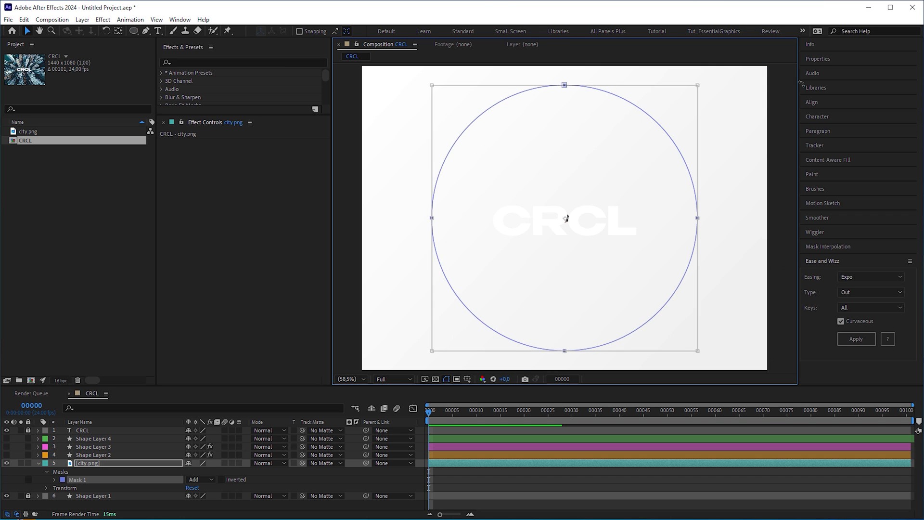
left_click_drag(803, 85, 852, 67)
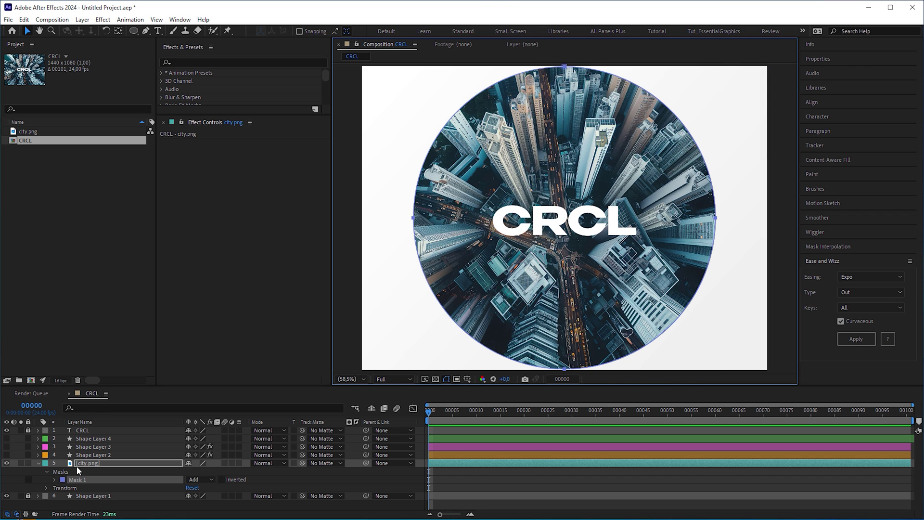
Add a Mask Path keyframe for the city.png layer's mask at frame 30.
left_click(54, 480)
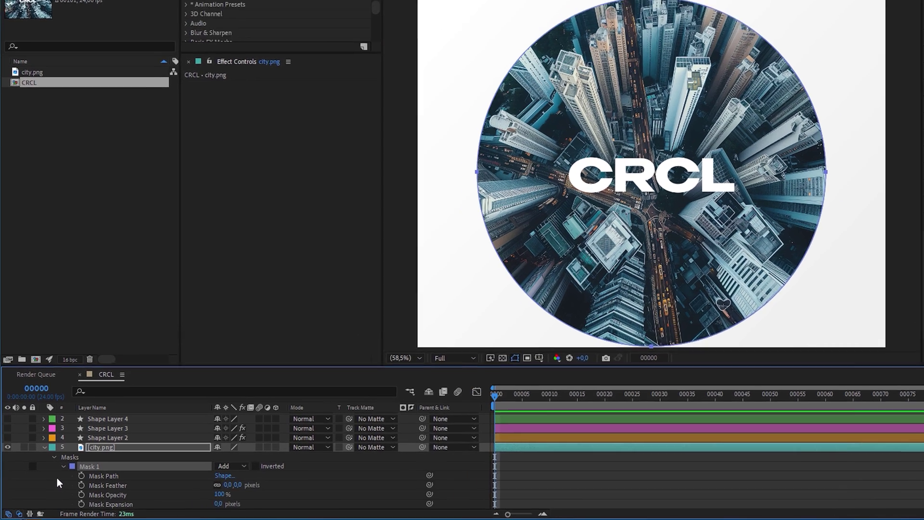
scroll(267, 458, "down", 2)
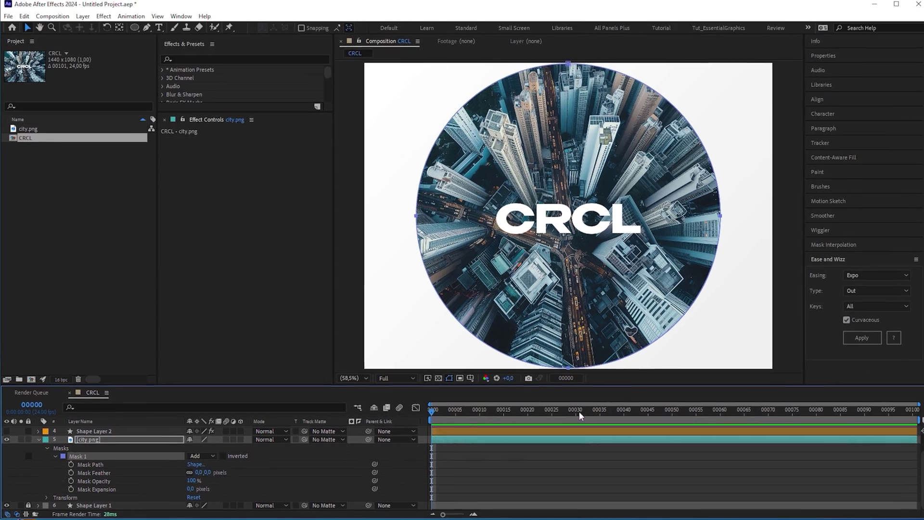
left_click(715, 388)
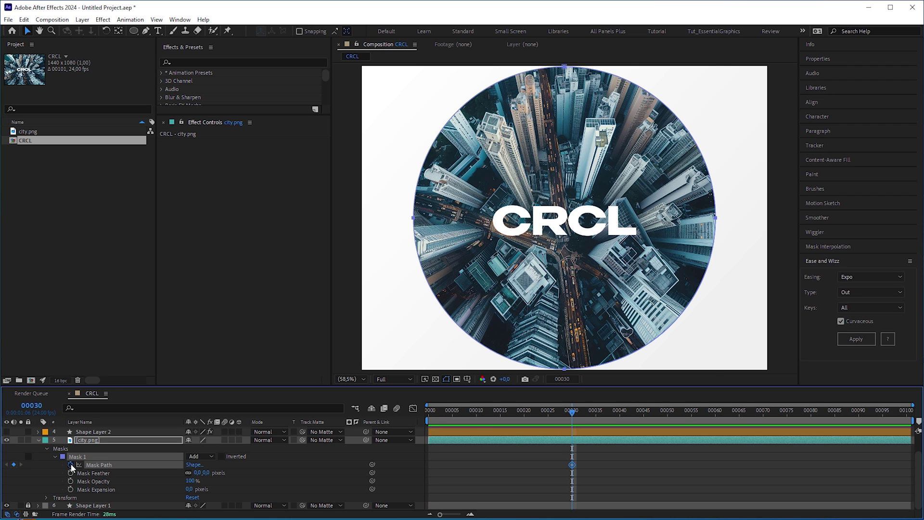
Shrink the city.png mask to a tiny circle at the centre at frame 0, and preview the reveal.
left_click_drag(715, 67, 583, 199)
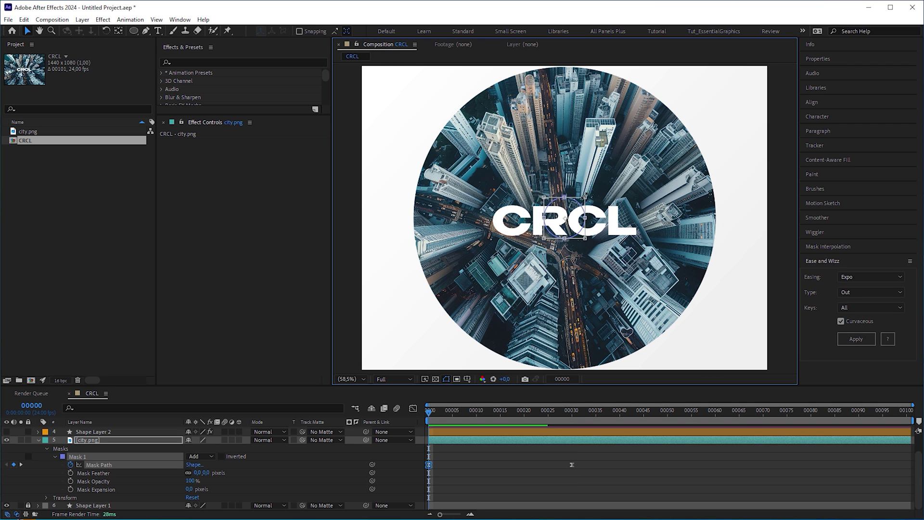
scroll(589, 206, "up", 1)
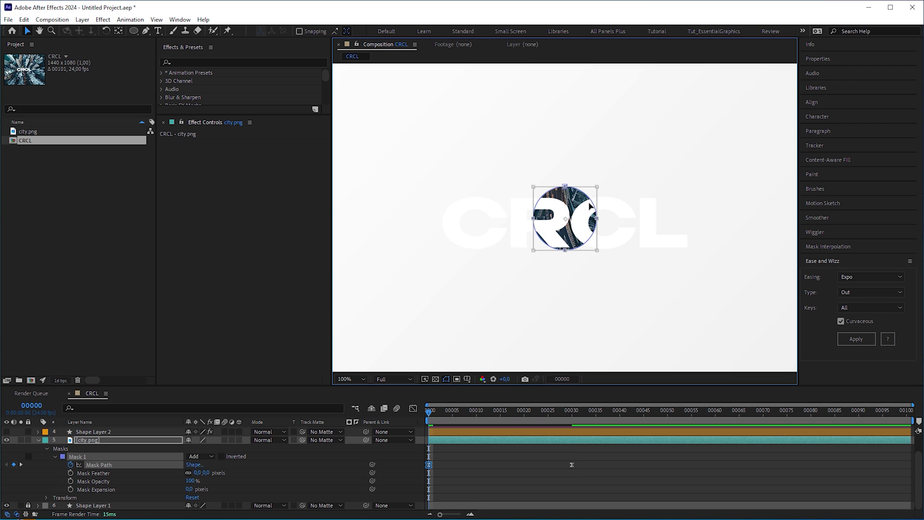
key("period")
key("period")
left_click_drag(695, 97, 588, 203)
key("period")
key("period")
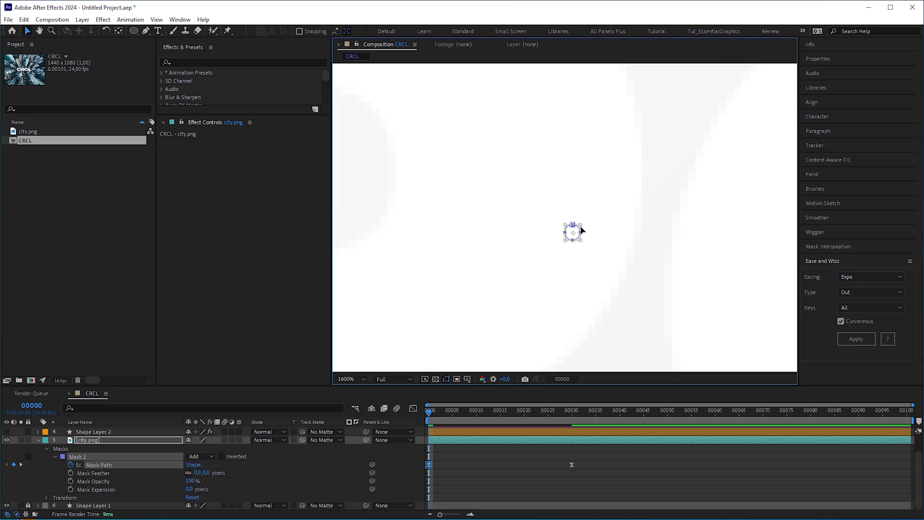
key("shift+slash")
key("space")
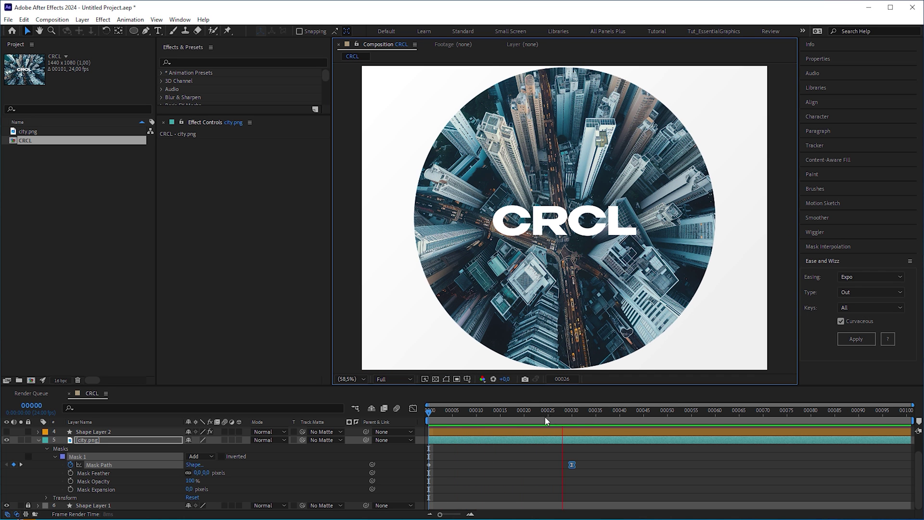
Check the mask's bounding box in Mask Shape at frame 30, and delete the mask from the city.png layer.
left_click(572, 414)
right_click(683, 123)
mouse_move(706, 132)
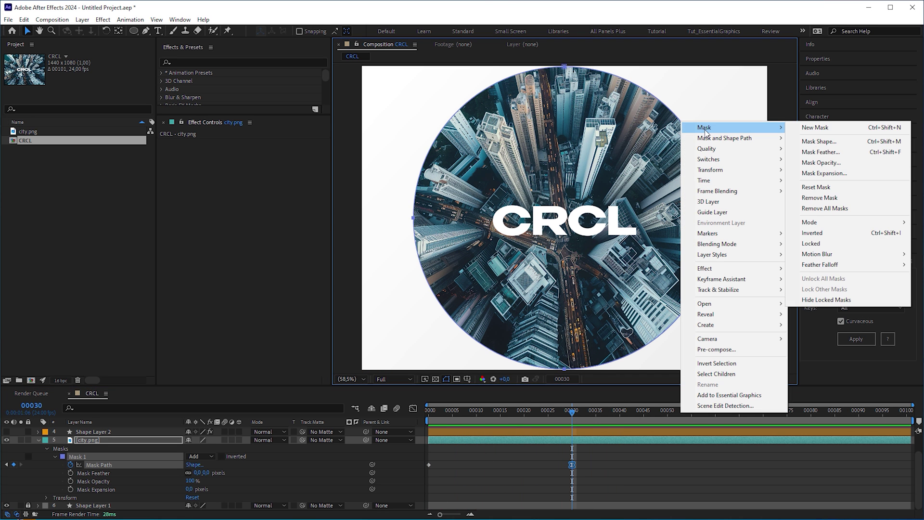
left_click(840, 141)
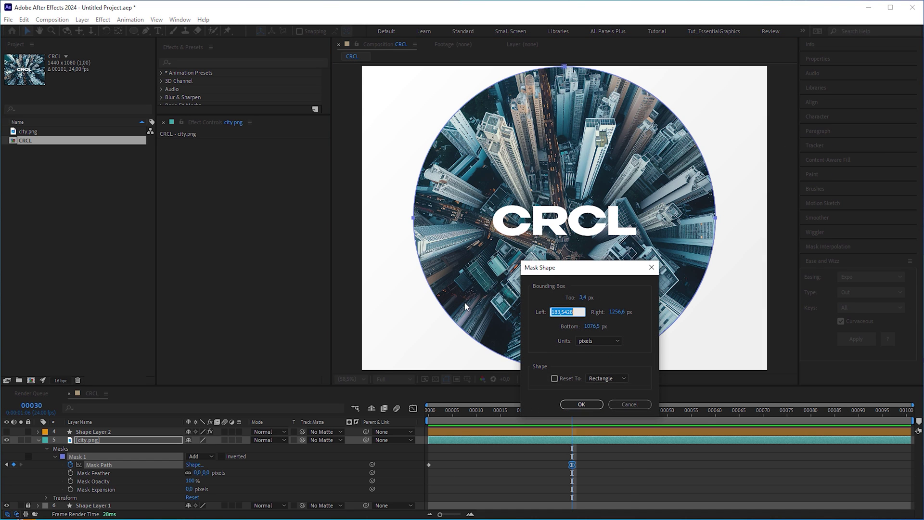
key("Return")
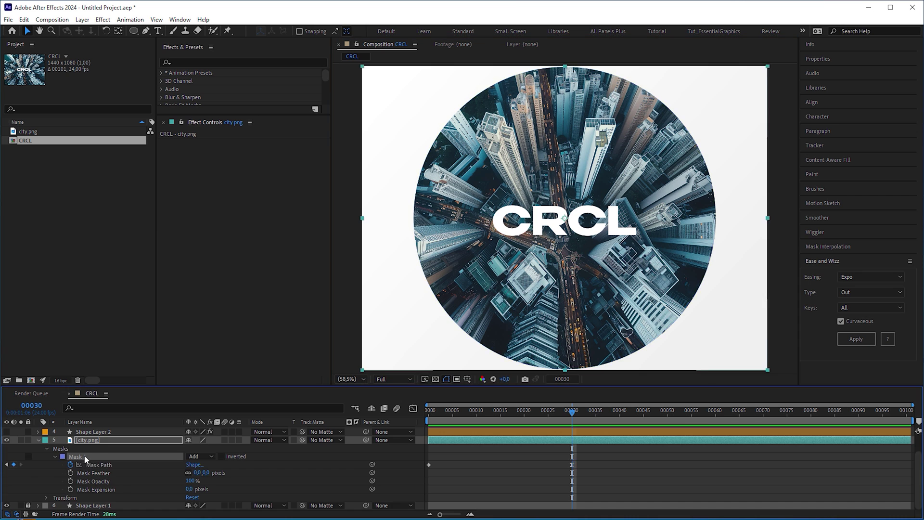
key("Delete")
Create a black solid 1080 px wide and add an elliptical mask that fills it.
key("ctrl+y")
left_click(554, 282)
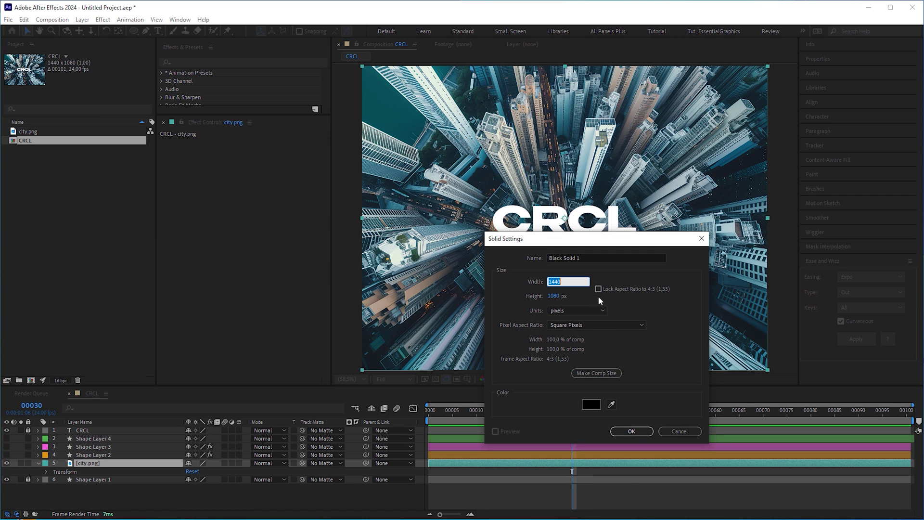
type("1080")
key("Return")
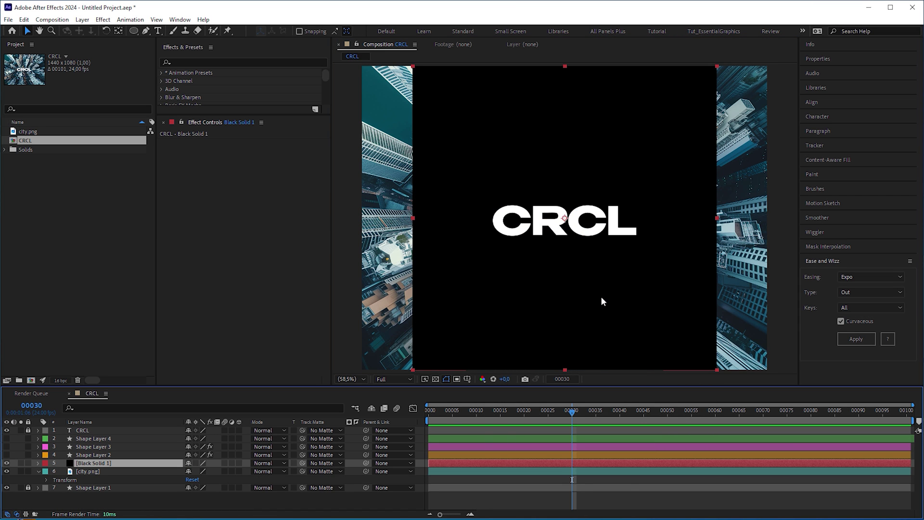
double_click(134, 32)
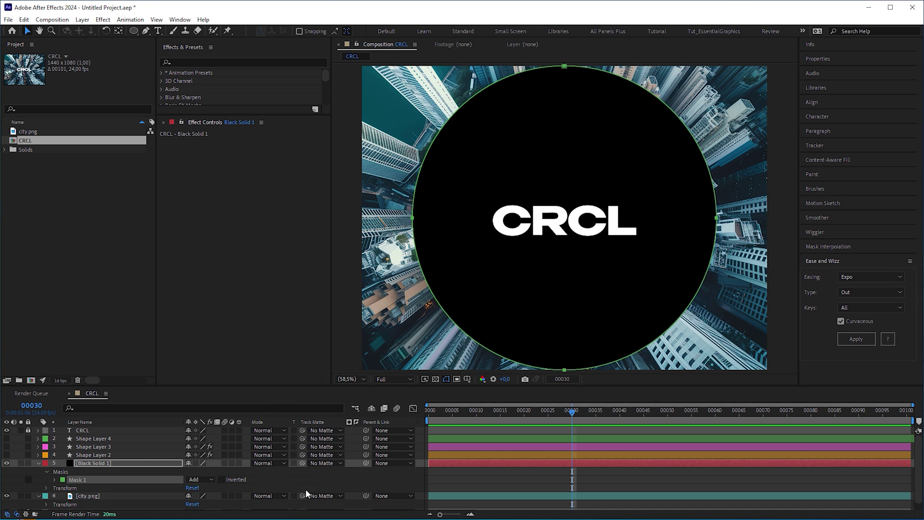
Set the black solid as the track matte of the city.png layer.
left_click_drag(302, 495, 229, 479)
left_click_drag(166, 464, 201, 491)
key("ctrl+z")
Keyframe the black solid's Scale from 0% at frame 0 to 100% at frame 30, and preview the animation.
key("s")
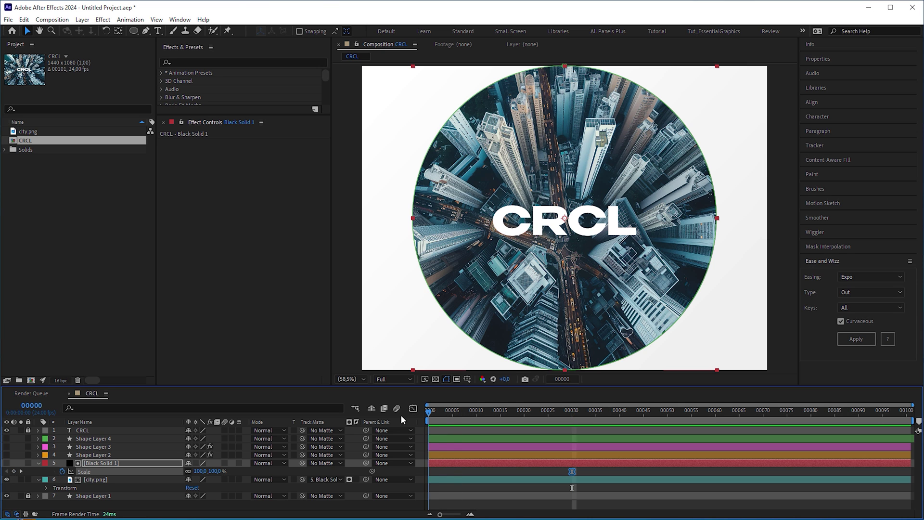
left_click_drag(214, 471, 172, 469)
key("space")
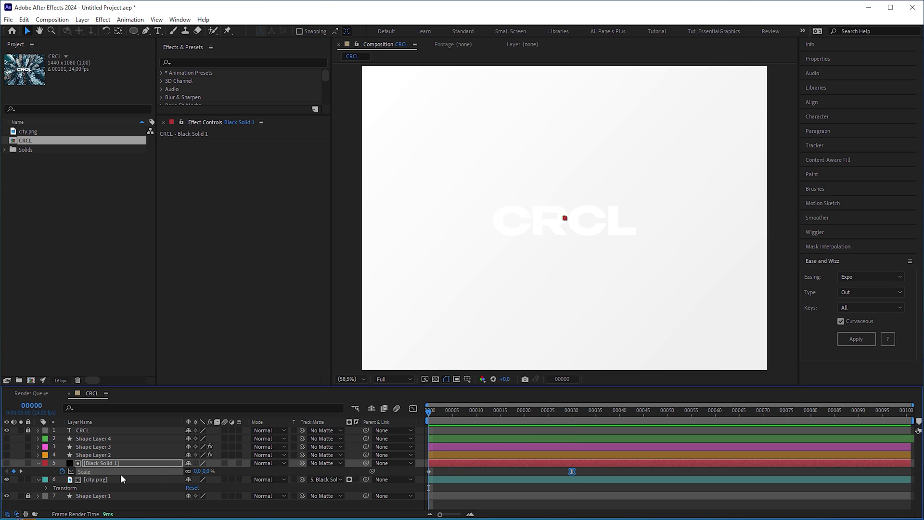
Invert the city.png layer's track matte at frame 30.
left_click(573, 418)
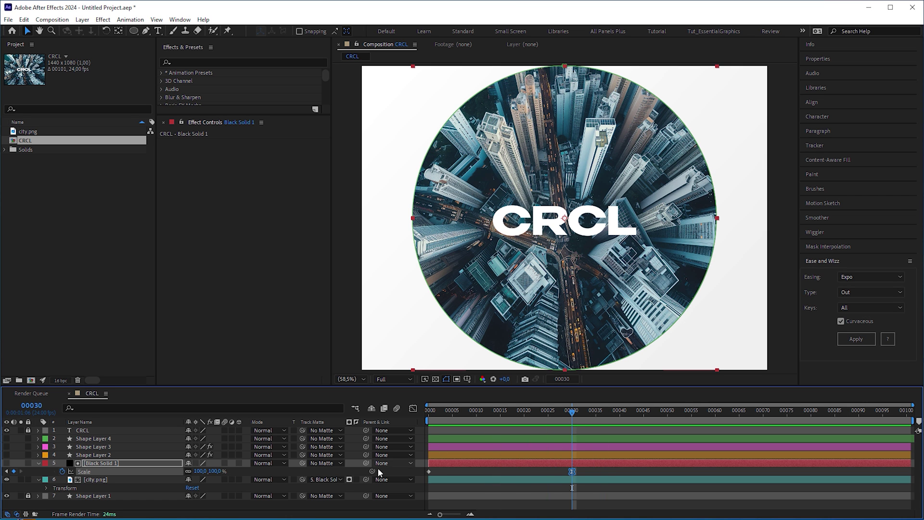
left_click(355, 478)
left_click_drag(573, 412, 573, 442)
Set the black solid's mask feather to 120 px and mask expansion to -120 px, and scrub through the result.
key("m")
left_click(55, 470)
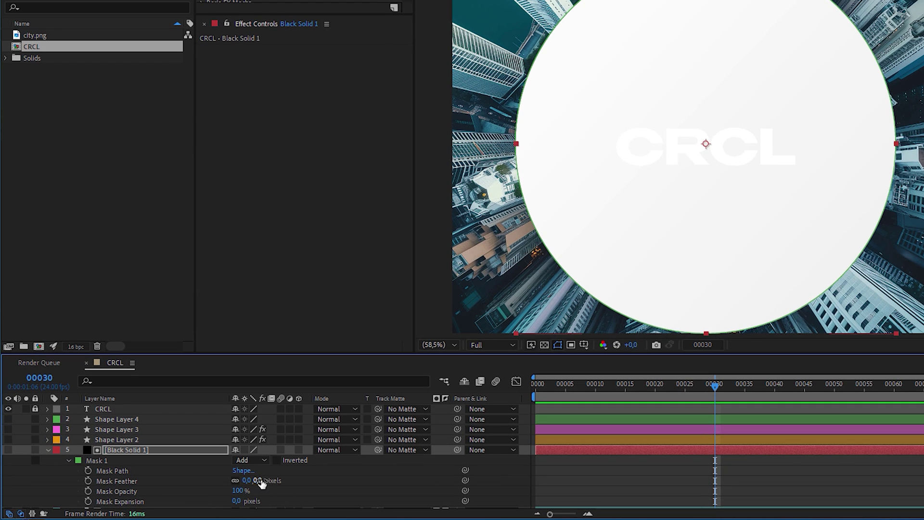
left_click_drag(239, 483, 313, 498)
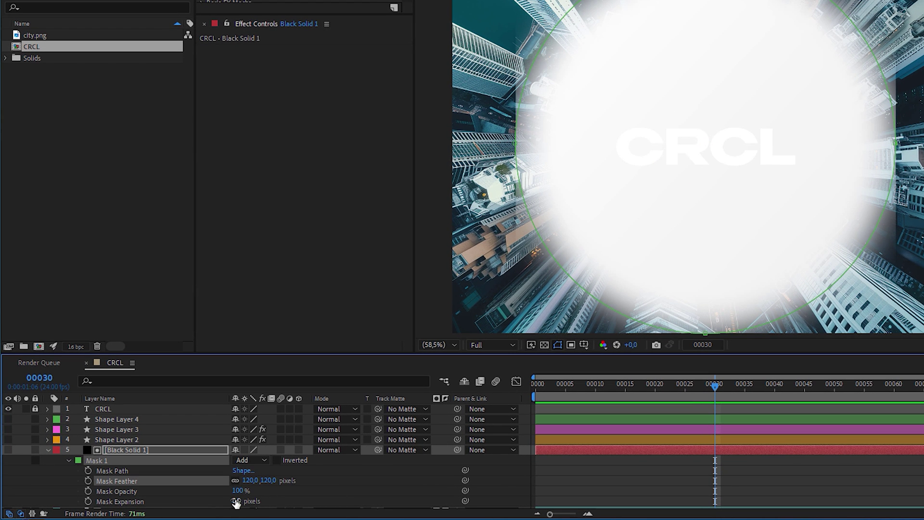
left_click_drag(236, 503, 182, 502)
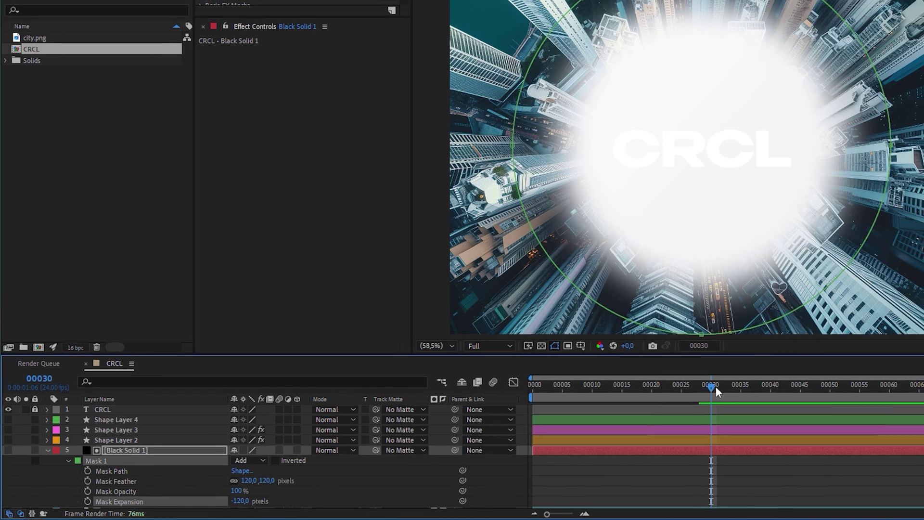
left_click_drag(716, 386, 496, 394)
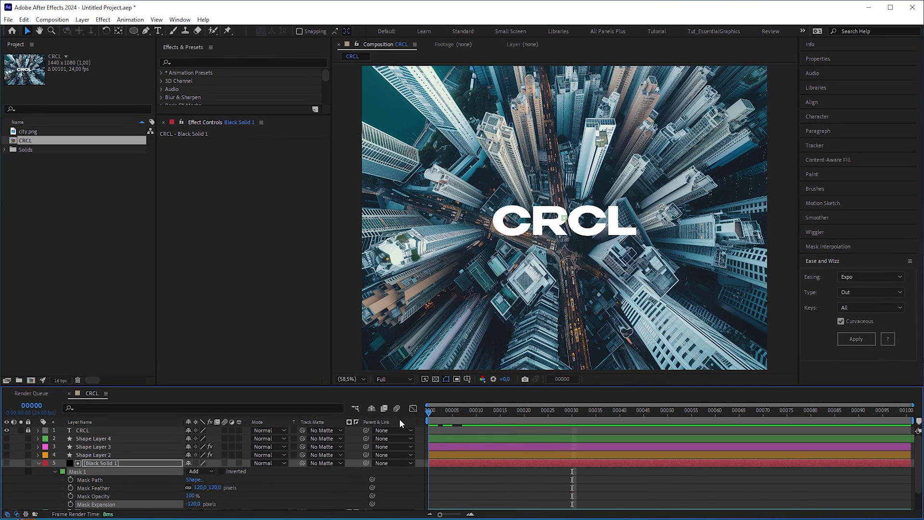
left_click_drag(429, 422, 565, 441)
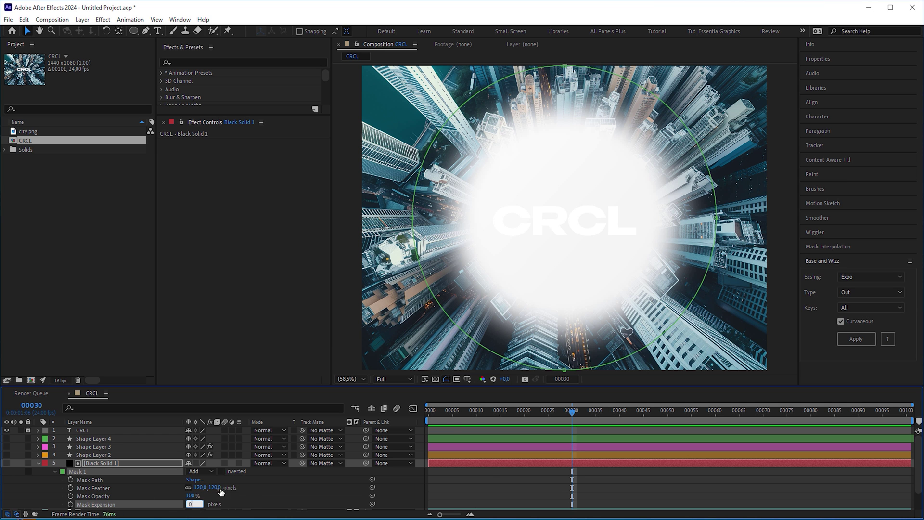
Undo the mask feather and expansion changes on the black solid, and turn off the track matte inversion.
key("ctrl+z")
key("ctrl+z")
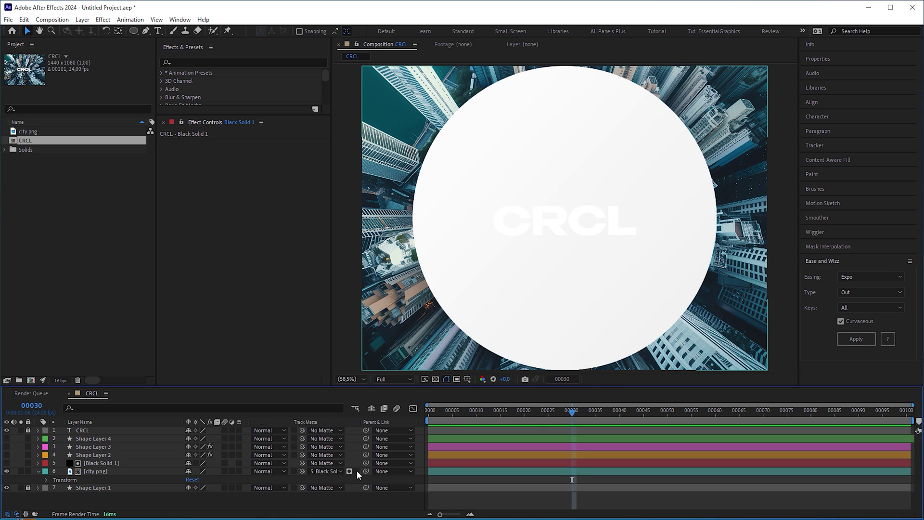
left_click(356, 471)
Add a Mask Path keyframe to the black solid at frame 30, and check its Mask Shape bounds at frame 15.
left_click(580, 466)
key("m")
left_click_drag(572, 412, 501, 423)
right_click(696, 177)
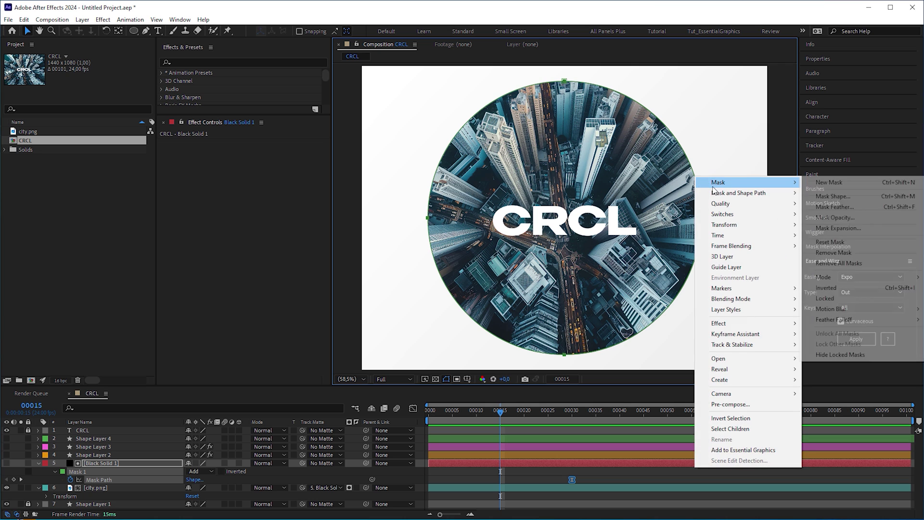
mouse_move(751, 182)
left_click(838, 196)
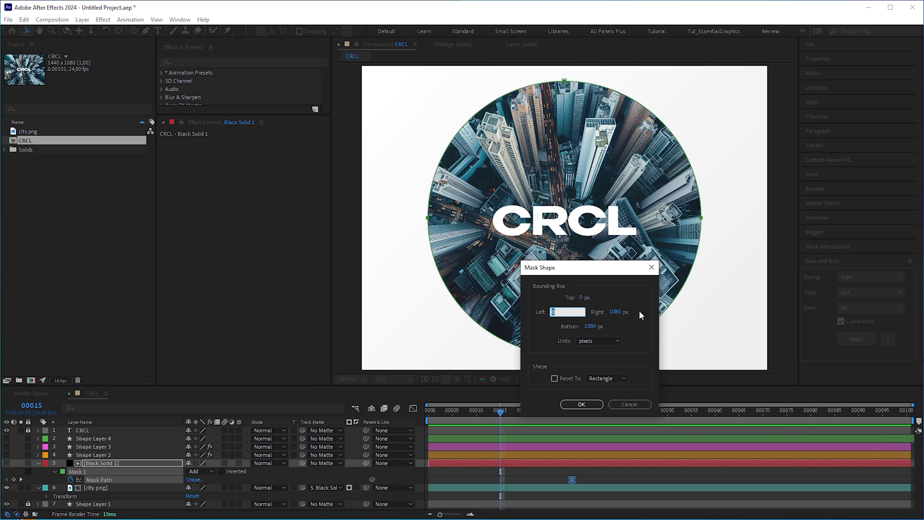
left_click(582, 404)
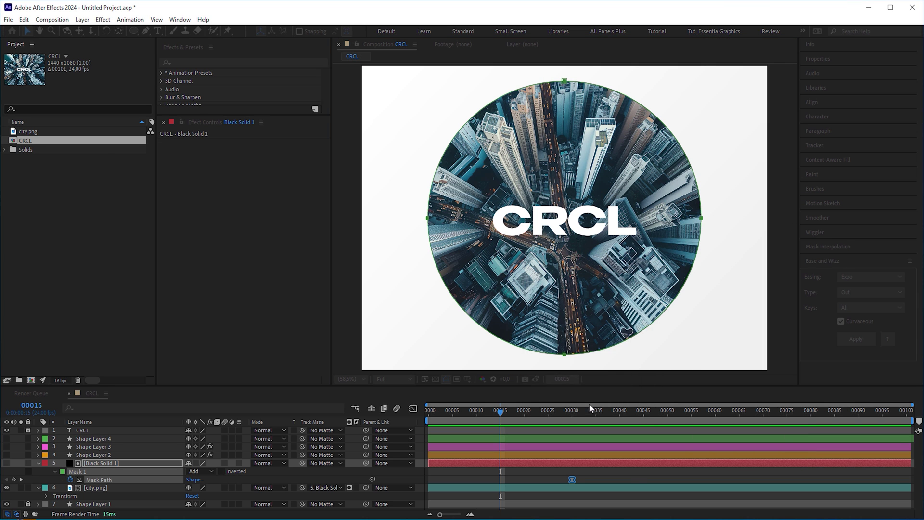
Resize the black solid's circular mask with free transform, place its starting Mask Path keyframe at frame 0, and preview.
left_click_drag(508, 412, 574, 431)
key("ctrl+t")
left_click_drag(737, 153, 653, 100)
key("Return")
left_click_drag(572, 410, 500, 410)
left_click_drag(500, 480, 429, 479)
key("space")
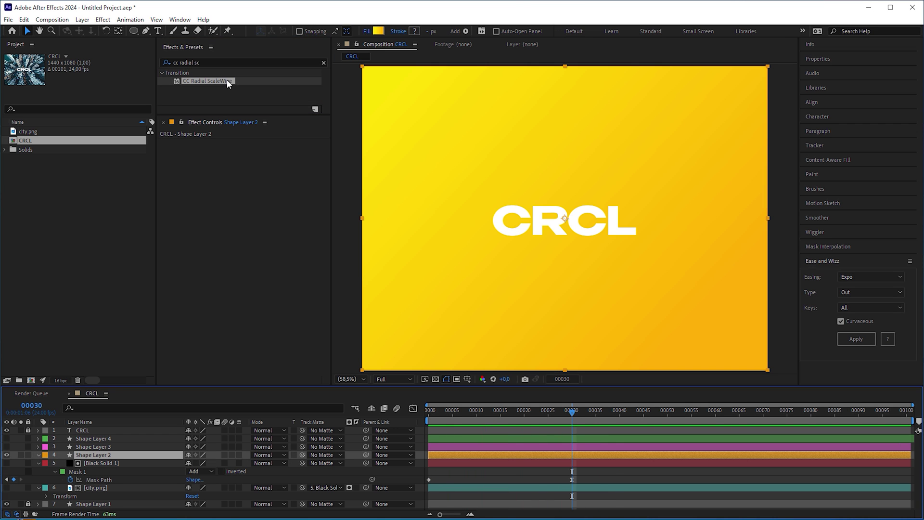
Apply CC Radial ScaleWipe to Shape Layer 2, setting Completion to 60% at frame 35 and enabling Reverse Transition.
left_click_drag(207, 81, 268, 209)
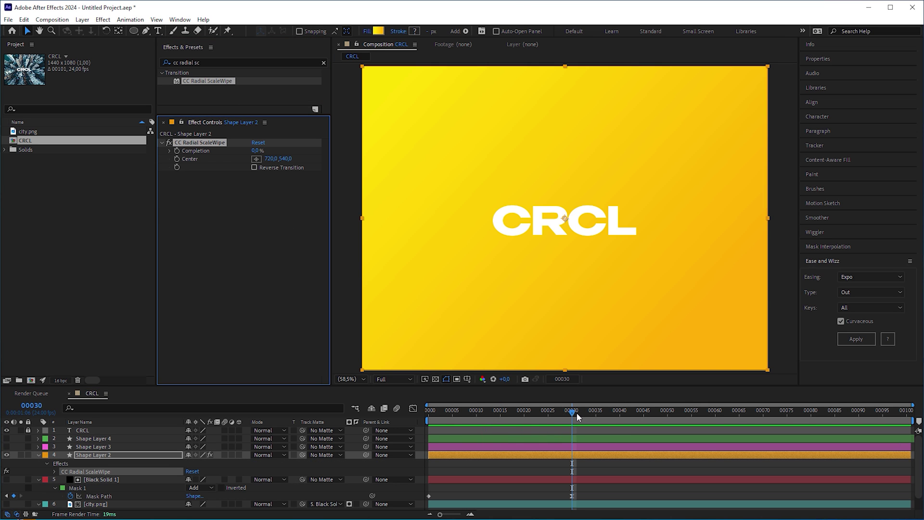
left_click_drag(576, 412, 597, 423)
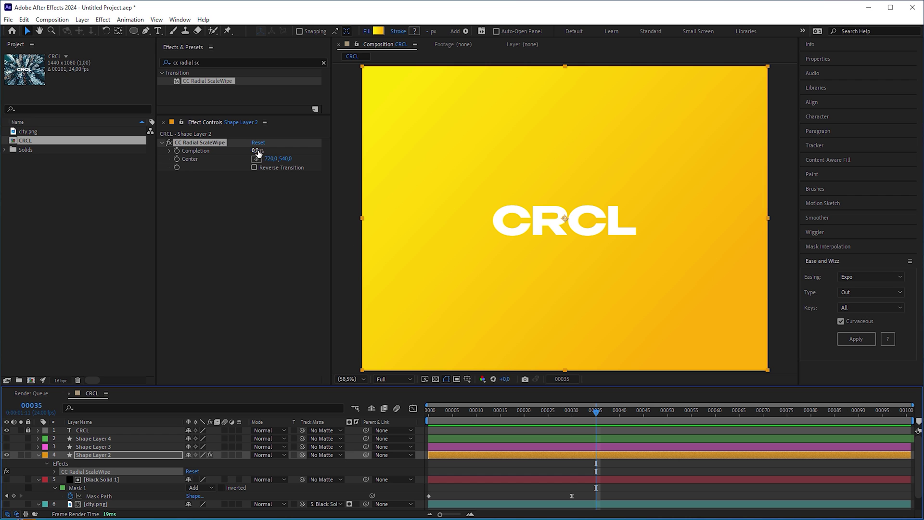
left_click_drag(259, 153, 286, 154)
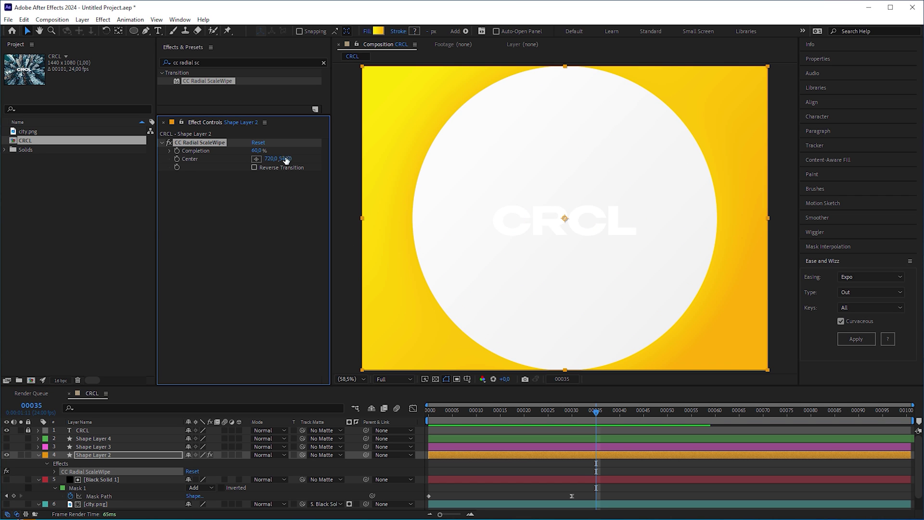
left_click(255, 167)
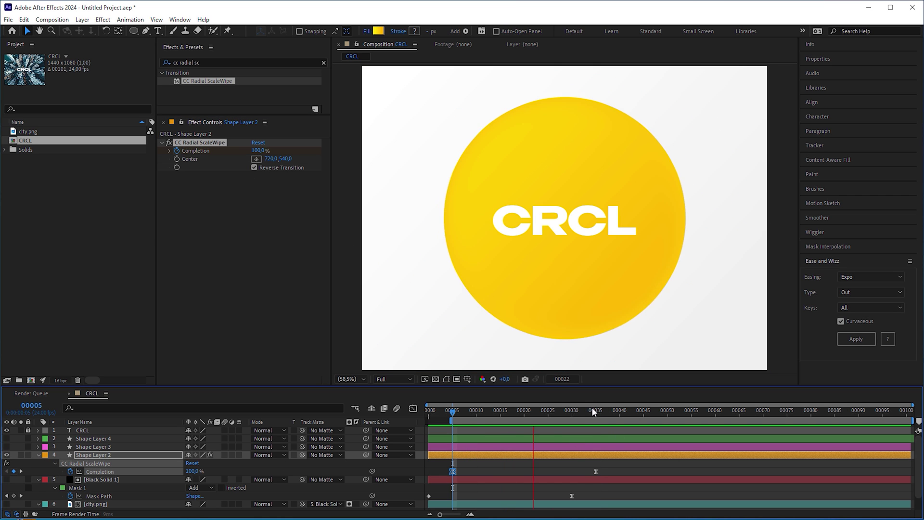
At frame 35, apply Fast Box Blur to Shape Layer 2 and set its Blur Radius to 66.
left_click(589, 411)
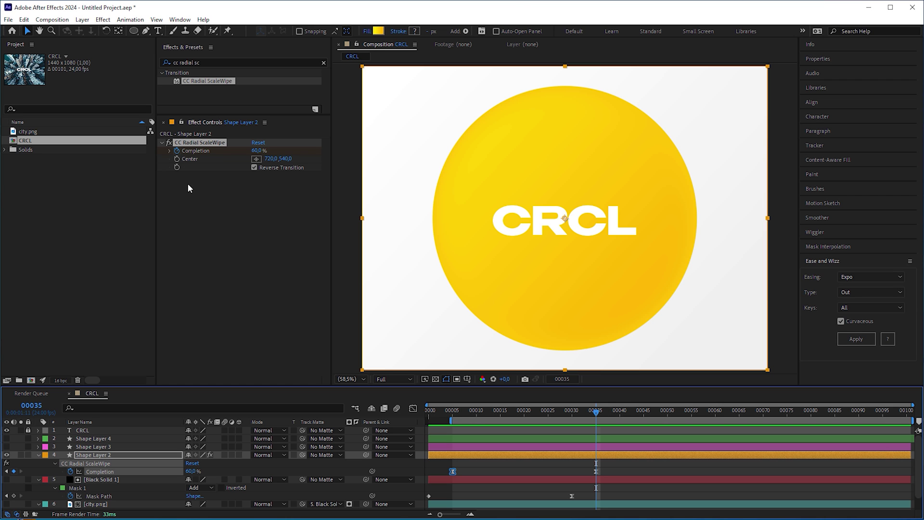
left_click(202, 63)
type("fast bo")
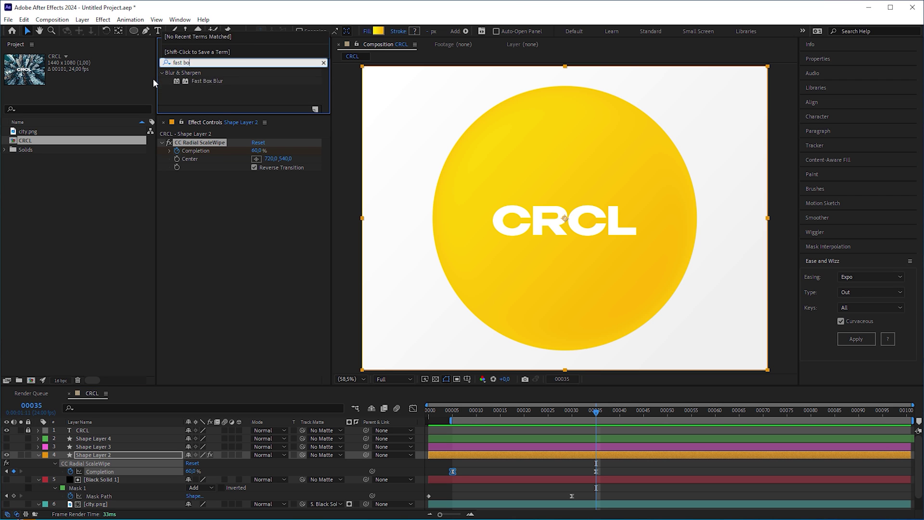
left_click_drag(207, 81, 230, 201)
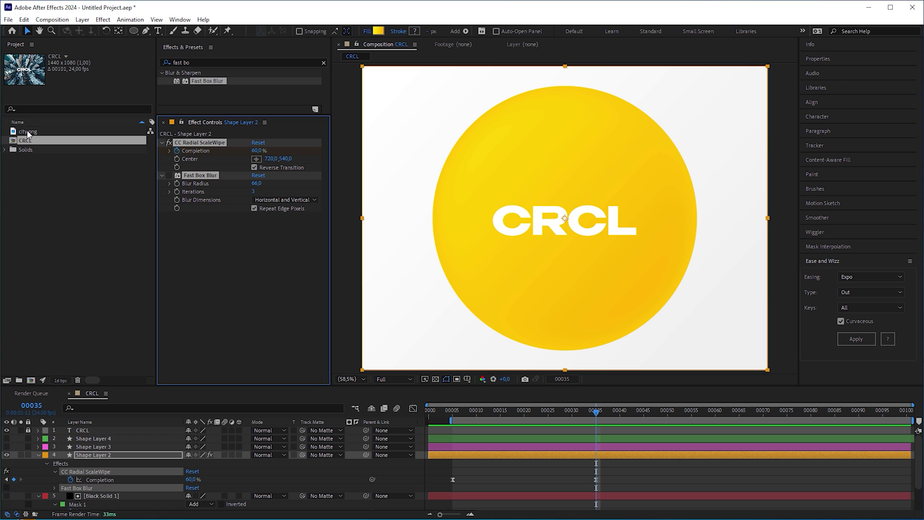
Try the same scale wipe and blur effects on a city.png layer above Shape Layer 2, with Shape Layer 2 hidden.
left_click_drag(30, 133, 85, 456)
left_click(7, 463)
key("space")
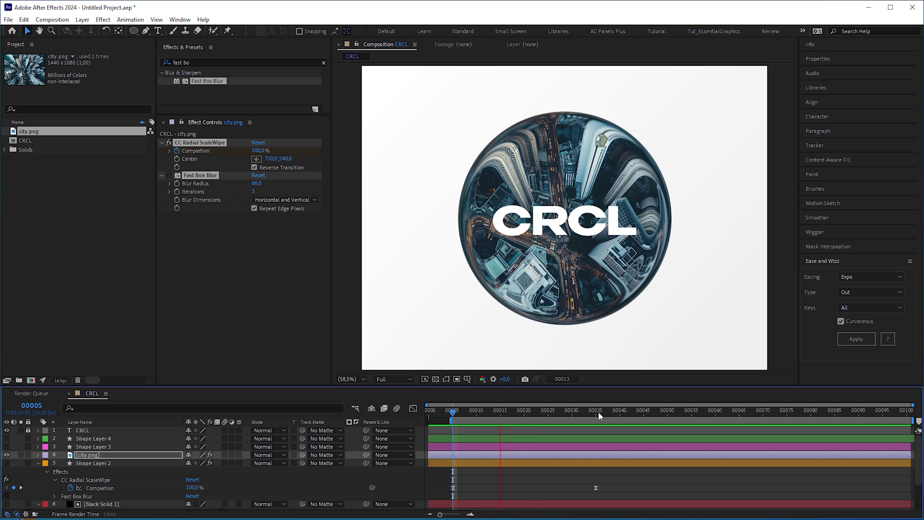
left_click(596, 412)
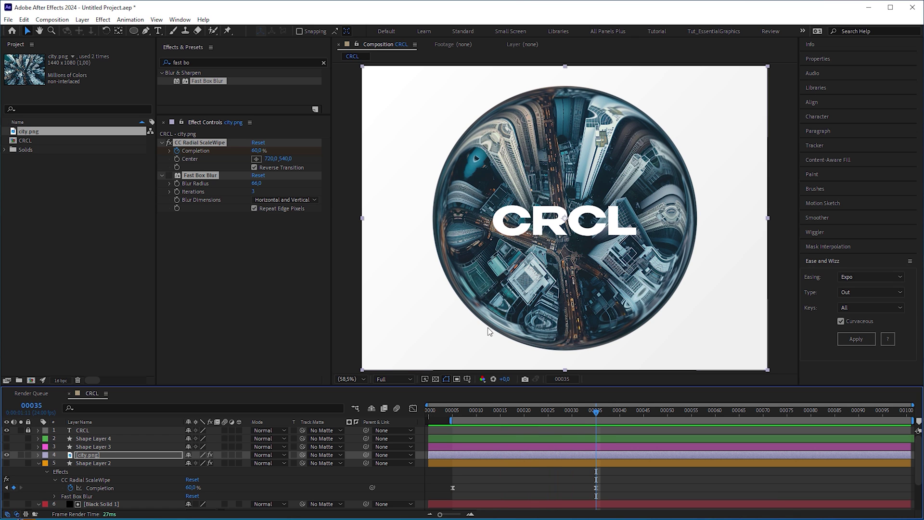
left_click(169, 175)
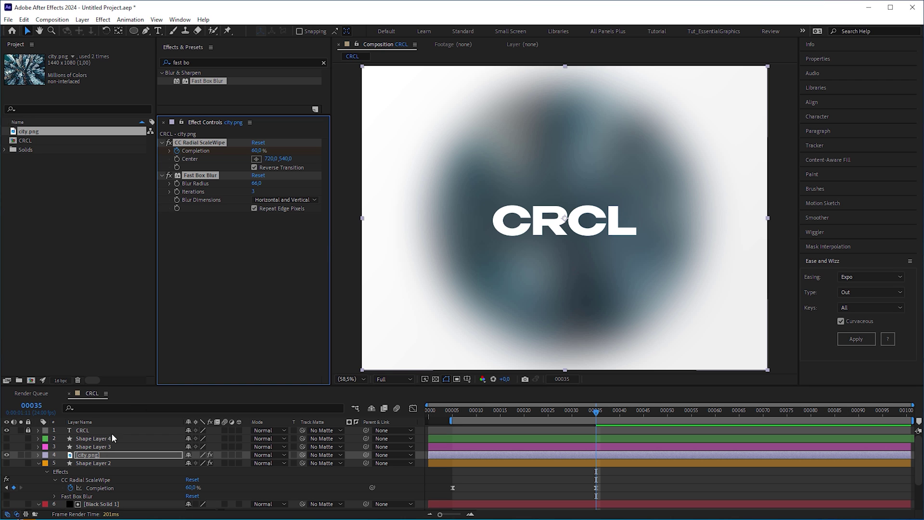
Delete the city.png layer above Shape Layer 2, show Shape Layer 2 again and preview the animation.
left_click(105, 455)
key("u")
key("Delete")
left_click(6, 455)
key("space")
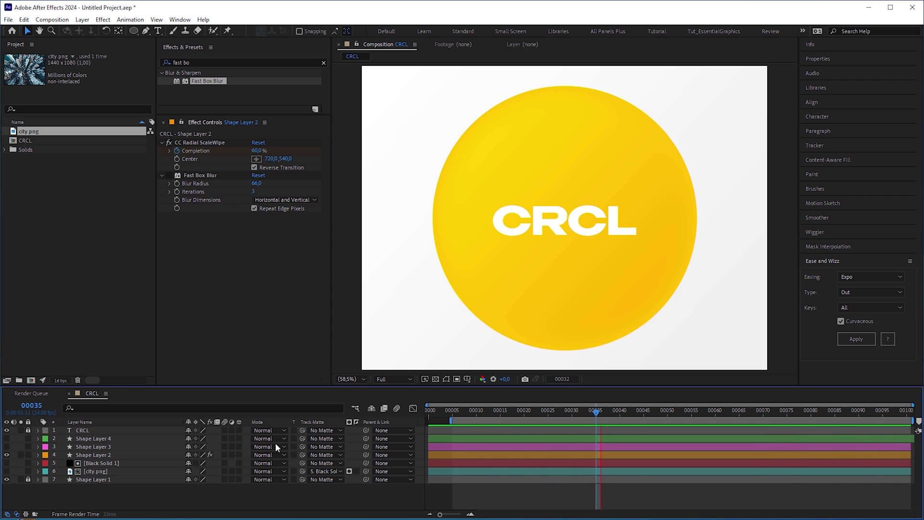
Hide Shape Layer 2, then show and select Shape Layer 3.
left_click(7, 455)
left_click(6, 446)
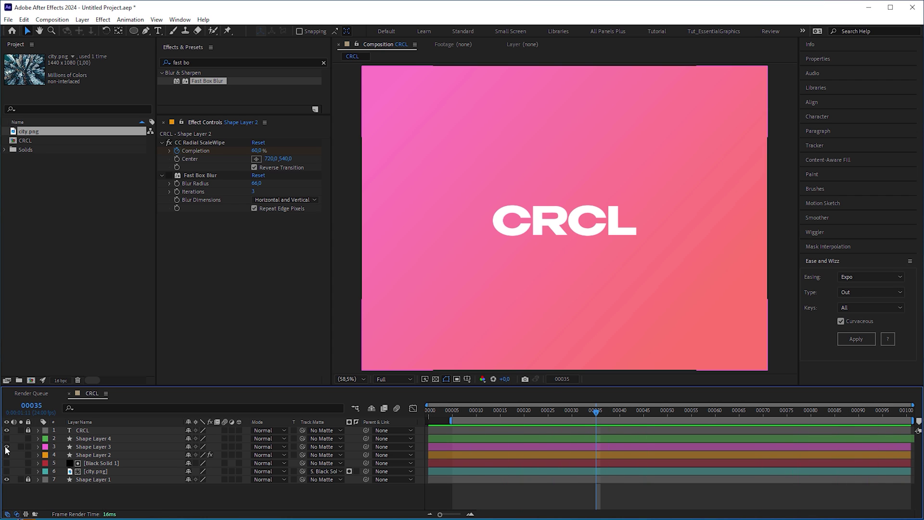
left_click(77, 449)
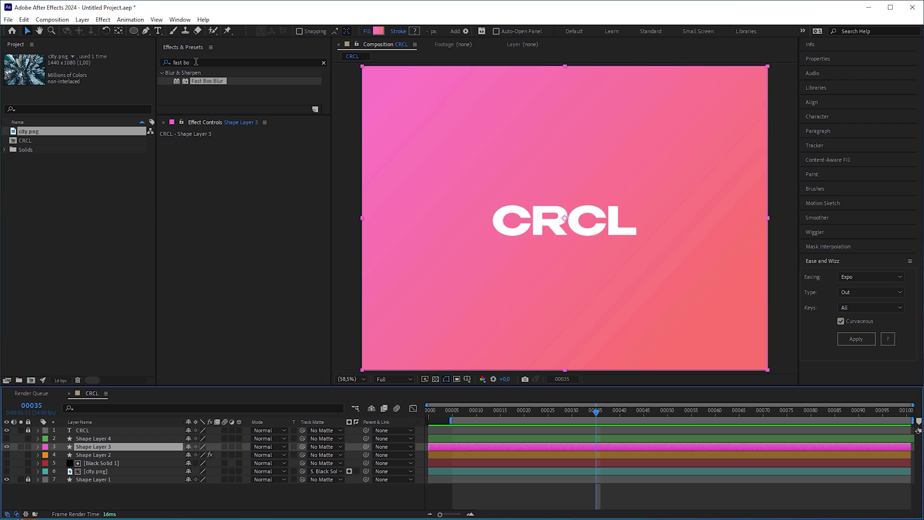
Apply Iris Wipe to Shape Layer 3 with 13 Iris Points, keyframing Outer Radius from 0 at frame 10 to 470 at frame 40.
type("iris")
left_click_drag(196, 62, 234, 178)
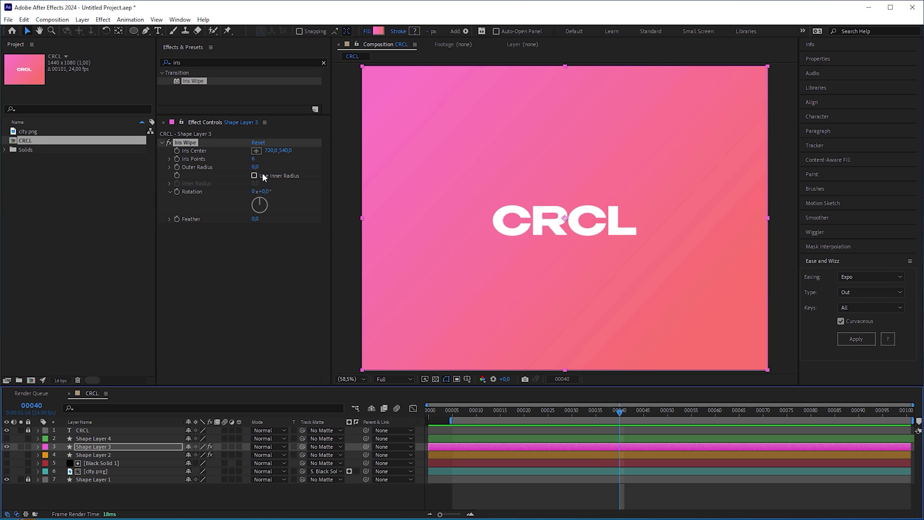
left_click_drag(259, 167, 485, 186)
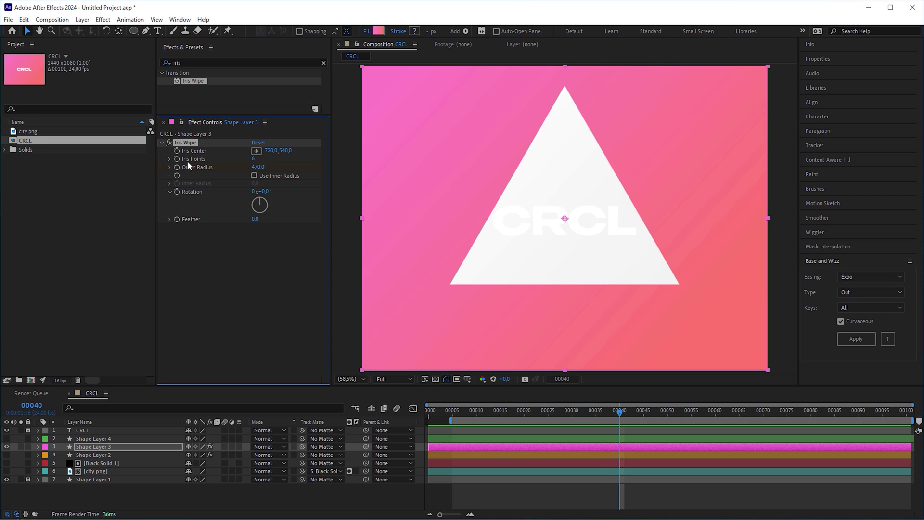
mouse_move(249, 171)
left_mouse_down()
mouse_move(264, 175)
mouse_move(253, 175)
left_mouse_up()
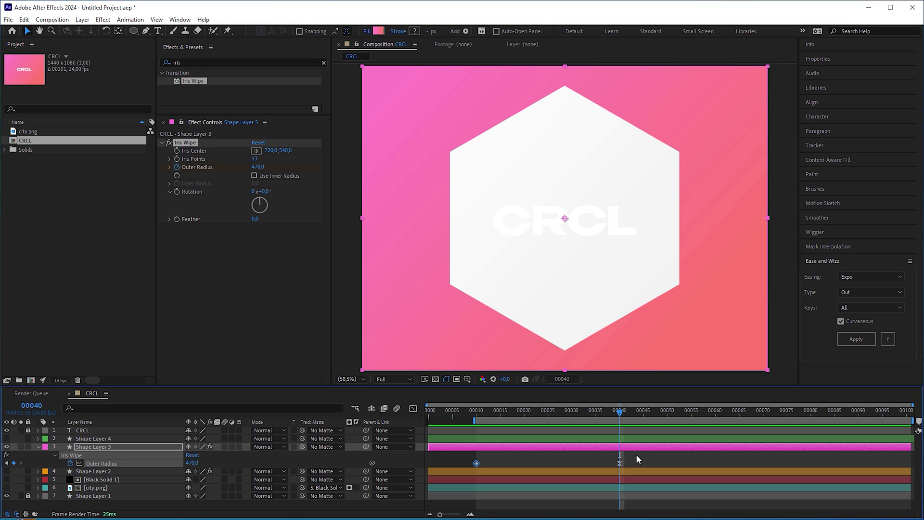
Enable Use Inner Radius, keyframe Inner Radius from 0 at frame 10 to 350 at frame 40, preview, and test the Feather setting.
left_click(255, 175)
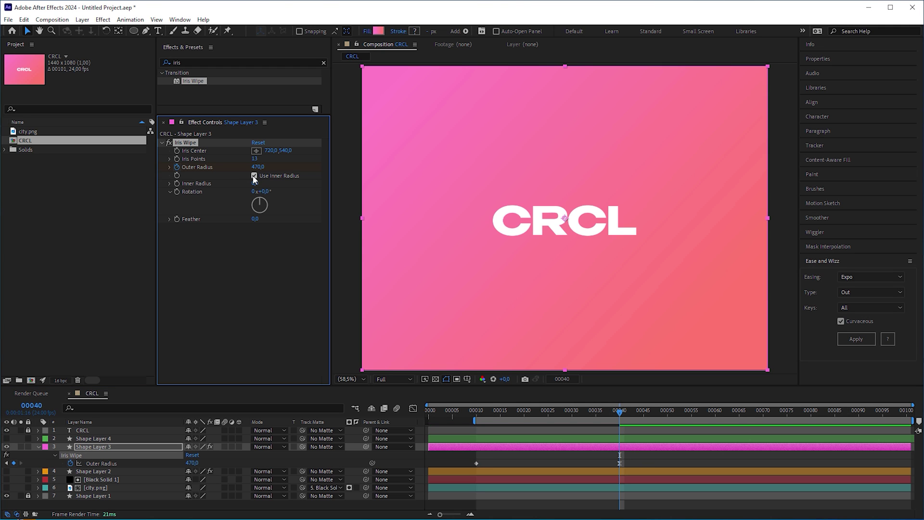
left_click_drag(257, 186, 450, 212)
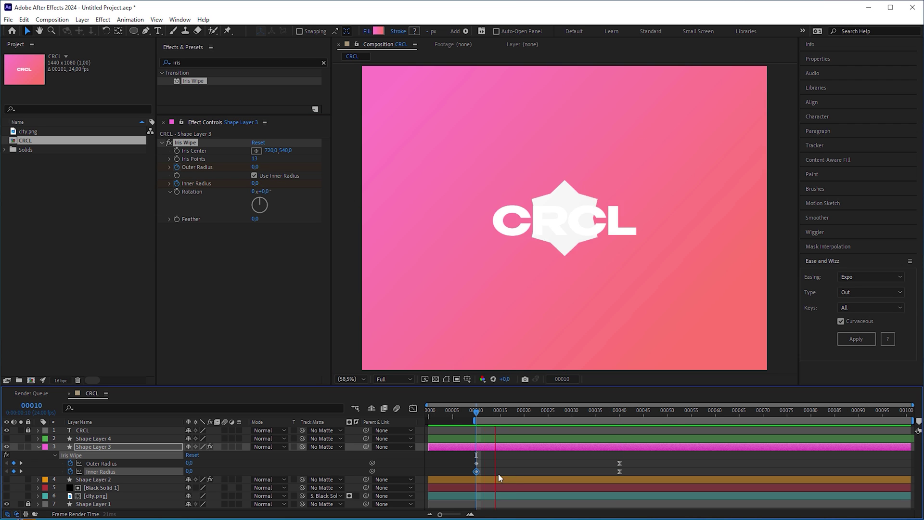
key("space")
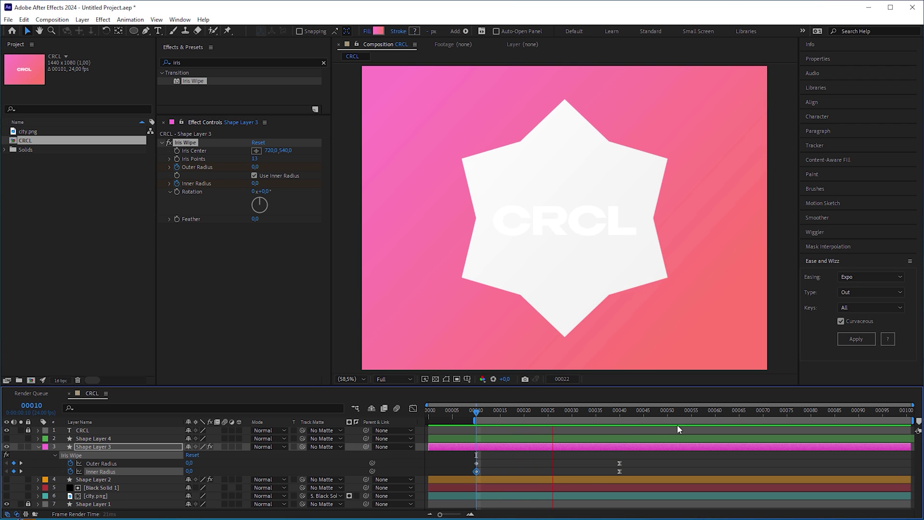
left_click(622, 413)
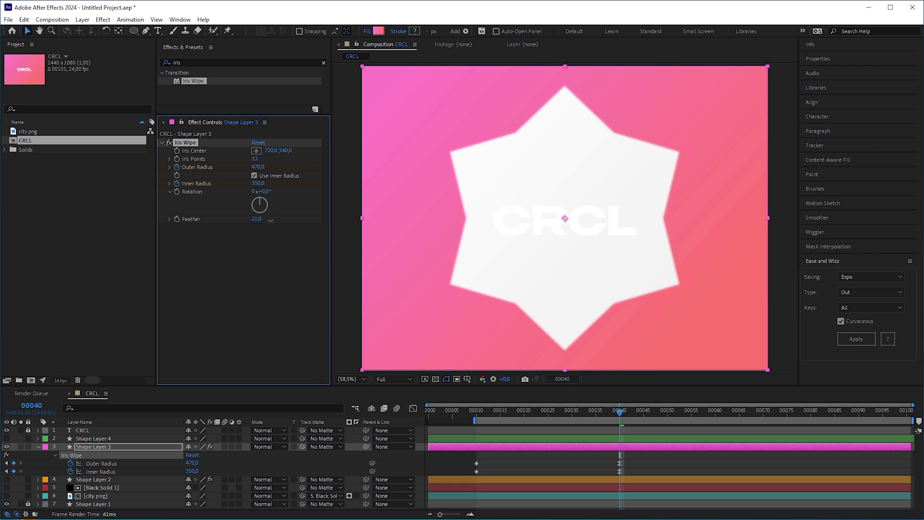
left_click_drag(261, 219, 222, 236)
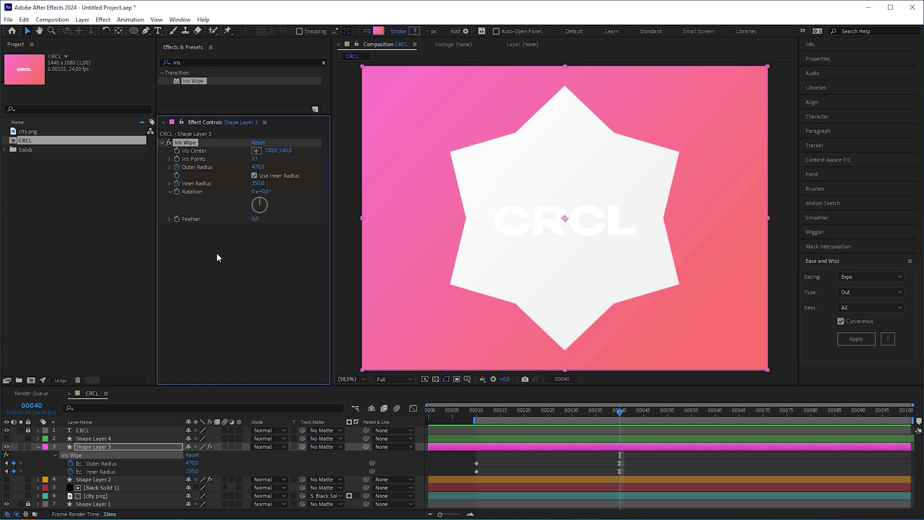
Apply the Invert effect to Shape Layer 3 with its Channel set to Alpha, and collapse the layer's properties.
left_click(183, 61)
key("BackSpace")
type("invert")
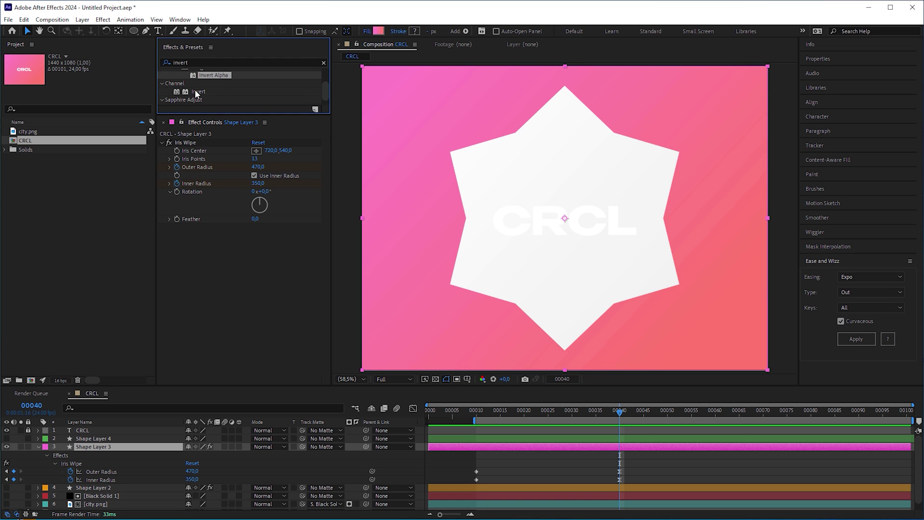
left_click_drag(198, 91, 226, 269)
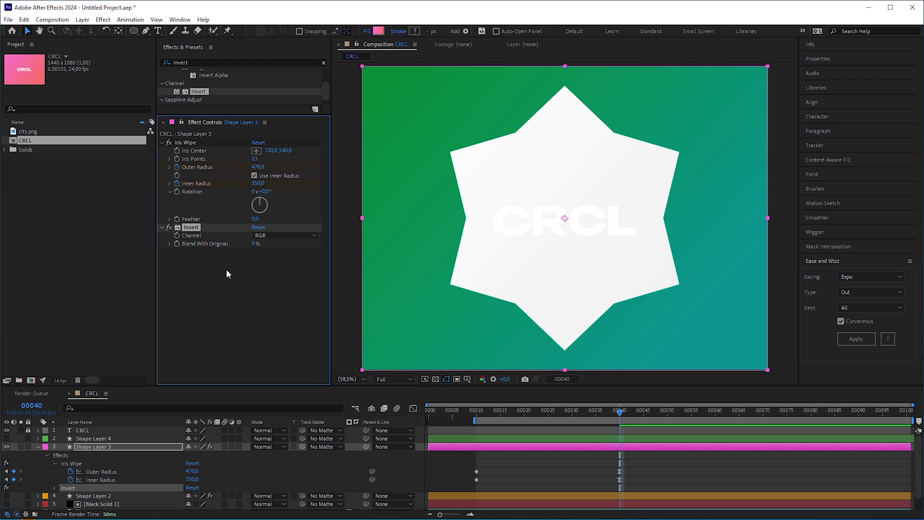
left_click(290, 236)
left_click(288, 381)
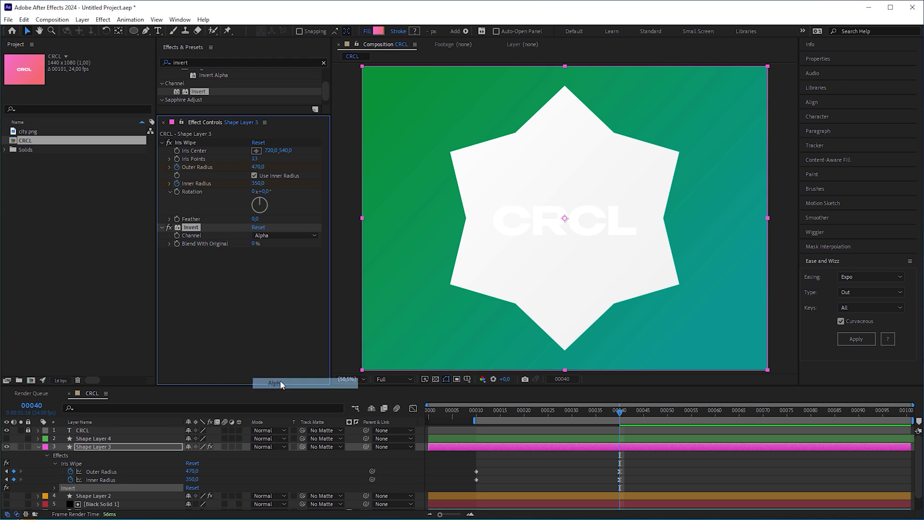
key("u")
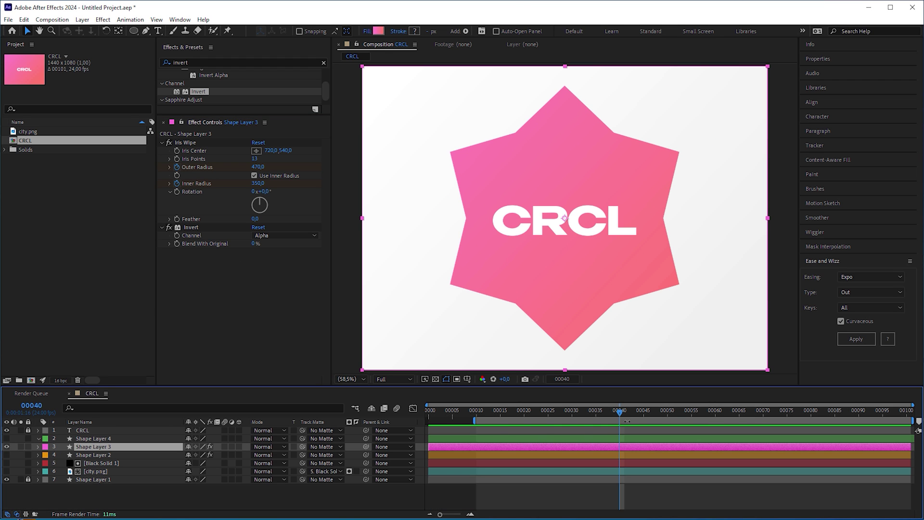
Add city.png as a layer above Shape Layer 3 and apply the Circle effect from the Generate category.
left_click_drag(42, 132, 163, 443)
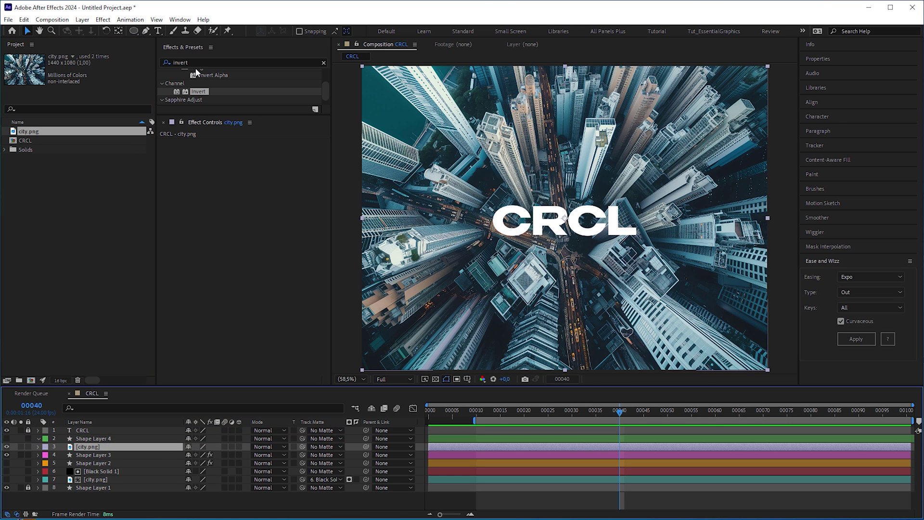
left_click(190, 62)
key("BackSpace")
left_click_drag(177, 115, 177, 240)
scroll(325, 140, "down", 2)
left_click(161, 107)
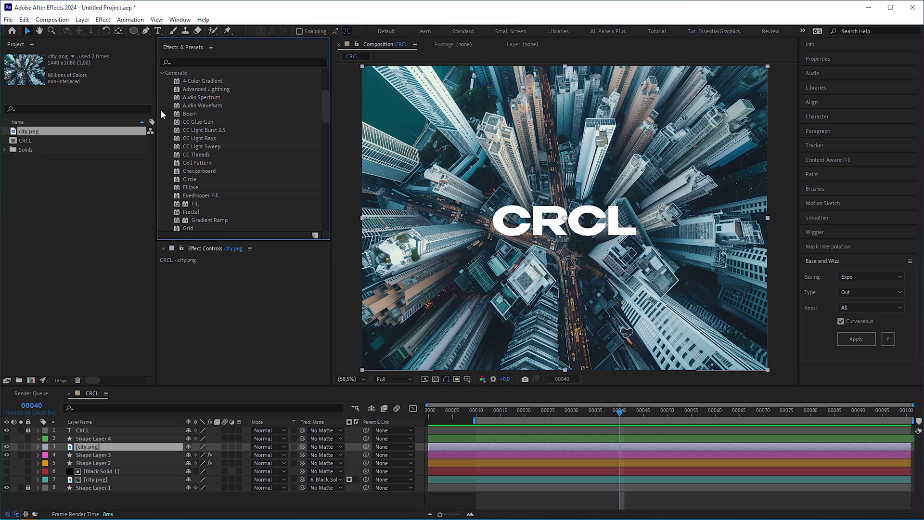
left_click_drag(198, 179, 230, 266)
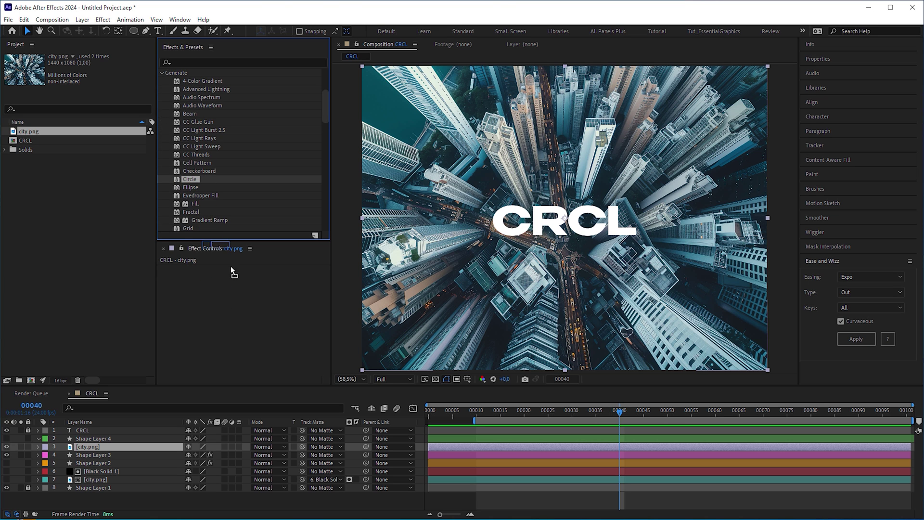
Hide Shape Layer 3, keyframe the Circle's Radius from frame 15 to 340 at frame 45, and preview.
left_click_drag(220, 368, 224, 362)
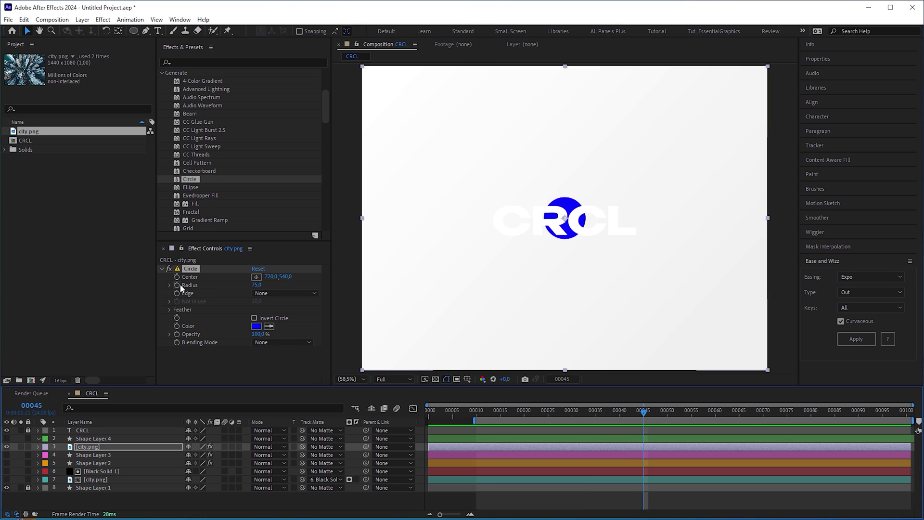
left_click_drag(255, 286, 388, 286)
left_click_drag(258, 286, 106, 294)
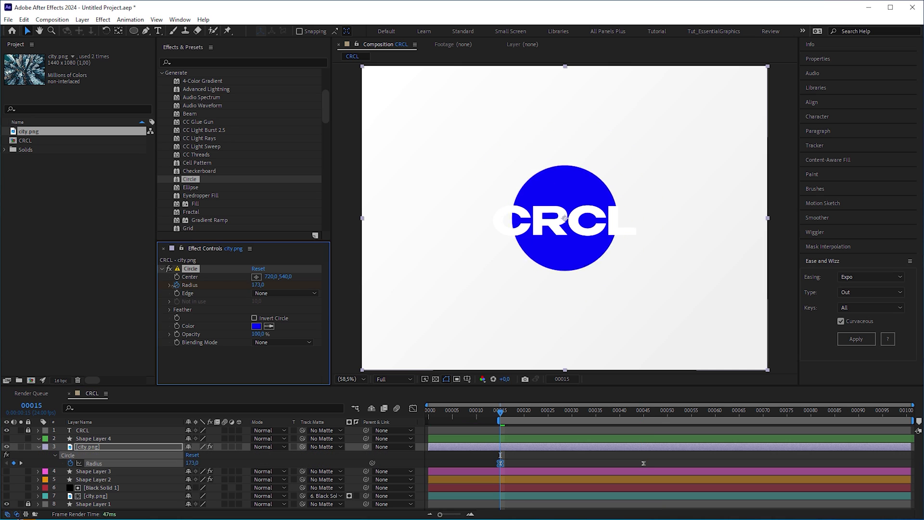
key("space")
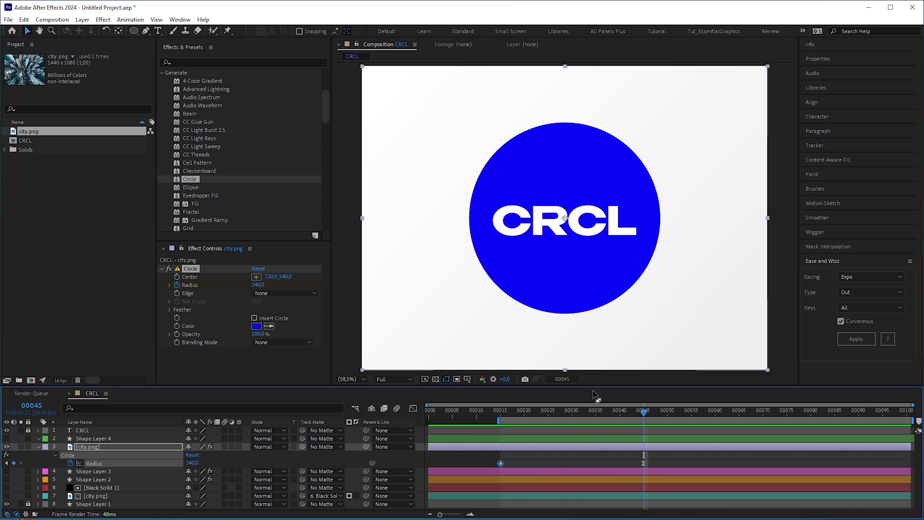
Set the Circle's Blending Mode to Stencil Alpha, preview the reveal, and toggle Invert Circle on and off.
left_click(295, 342)
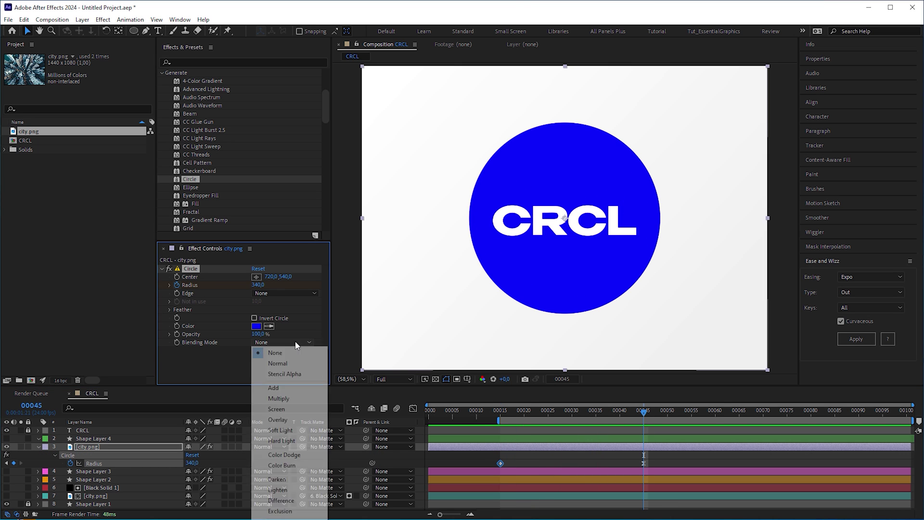
left_click(311, 374)
key("space")
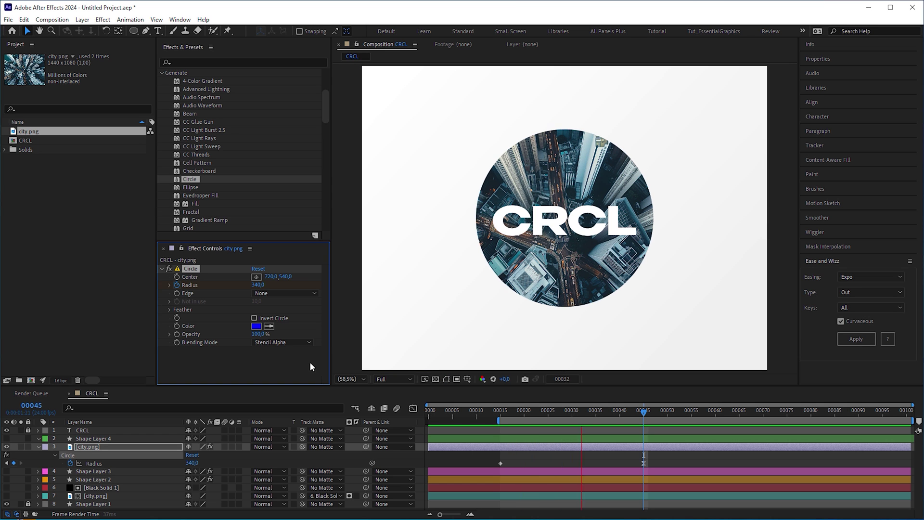
key("space")
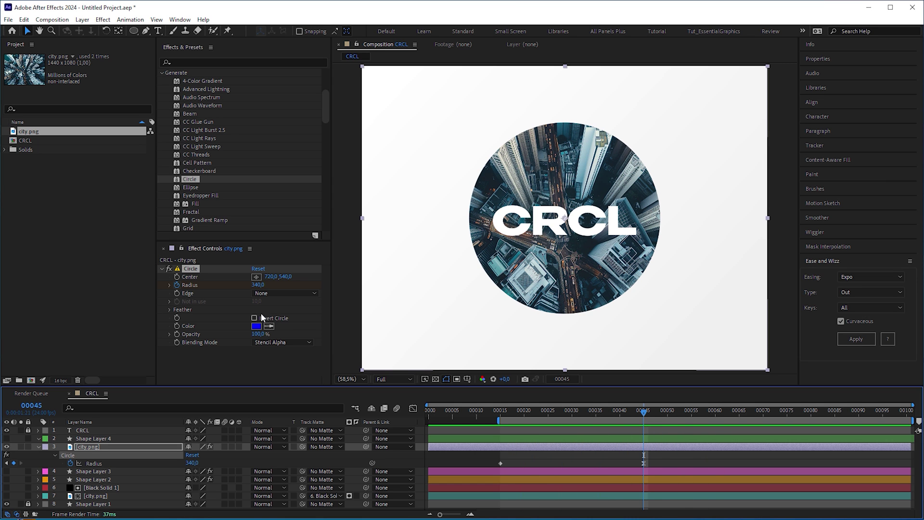
left_click(254, 318)
mouse_move(261, 319)
left_mouse_down()
mouse_move(302, 322)
mouse_move(255, 319)
left_mouse_up()
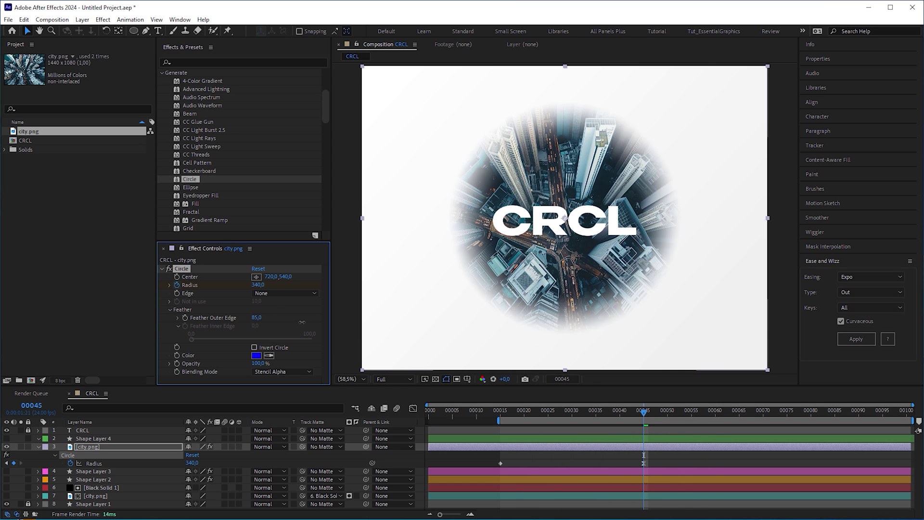
Set the Circle's Edge to Edge Radius, keyframe Edge Radius from frame 20 to 165 at frame 50, and preview.
left_click(288, 294)
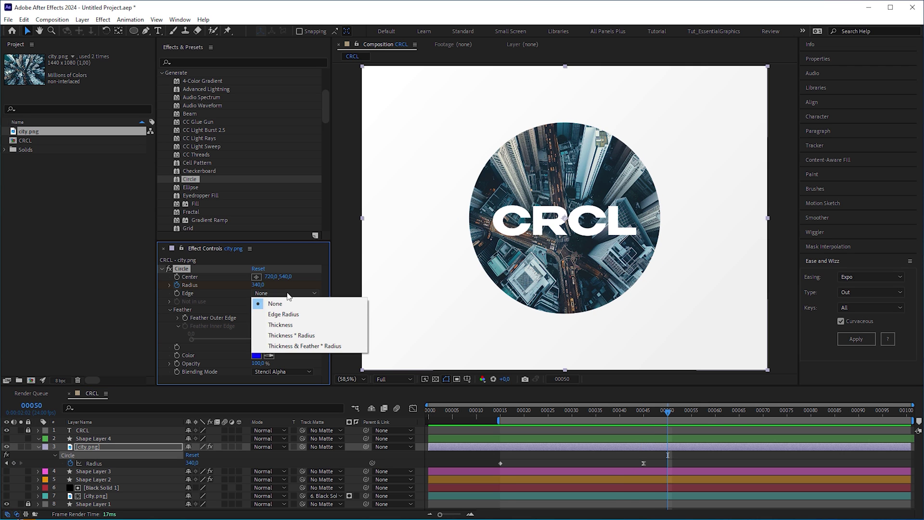
left_click(298, 316)
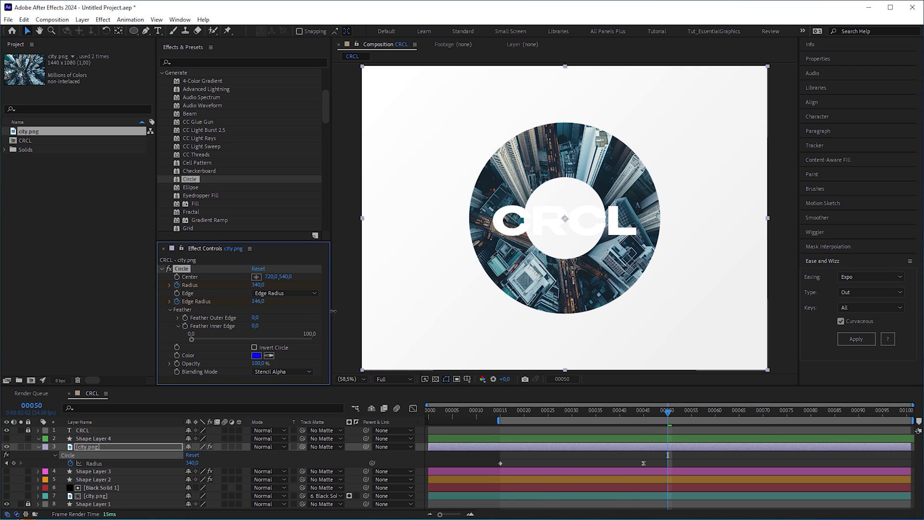
key("space")
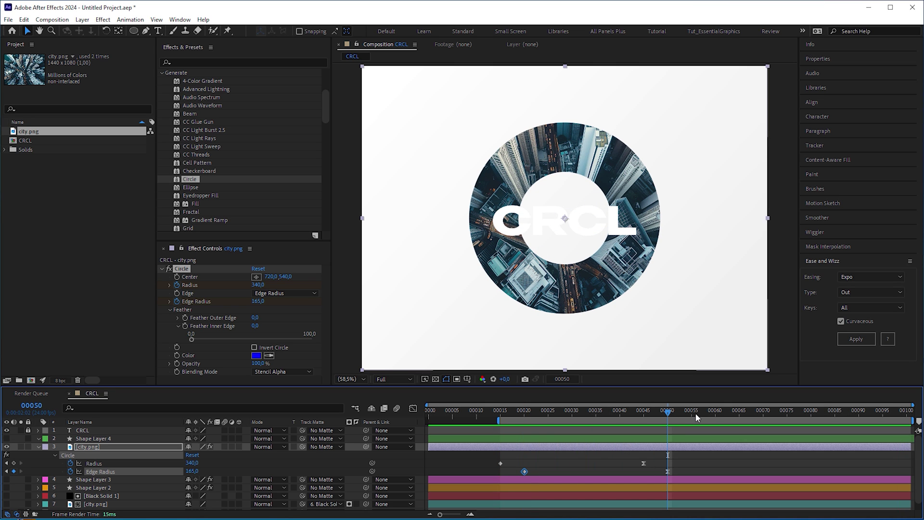
Hide the city.png layer and create an ellipse shape layer sized 1080 by 1080.
left_click(6, 455)
double_click(133, 30)
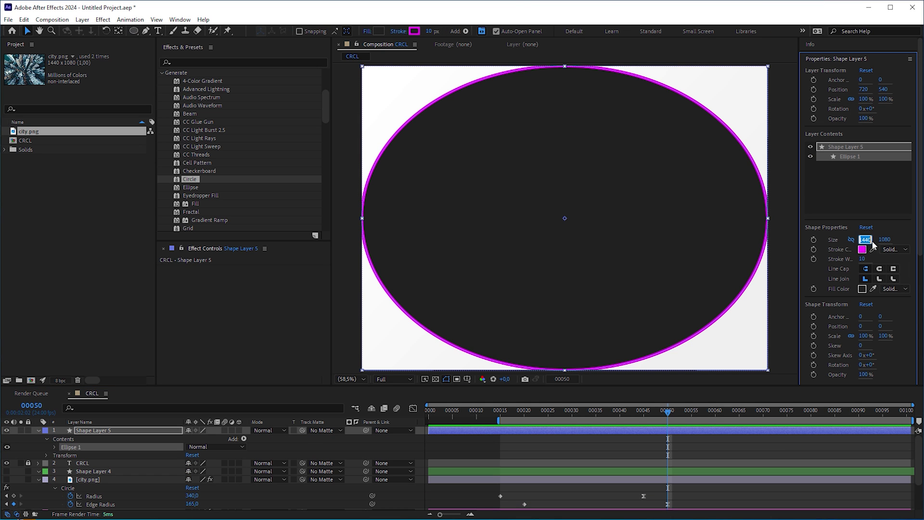
type("1080")
key("Return")
Move Shape Layer 5 below the CRCL text layer and set it as the track matte of Shape Layer 4.
left_click_drag(93, 429, 106, 469)
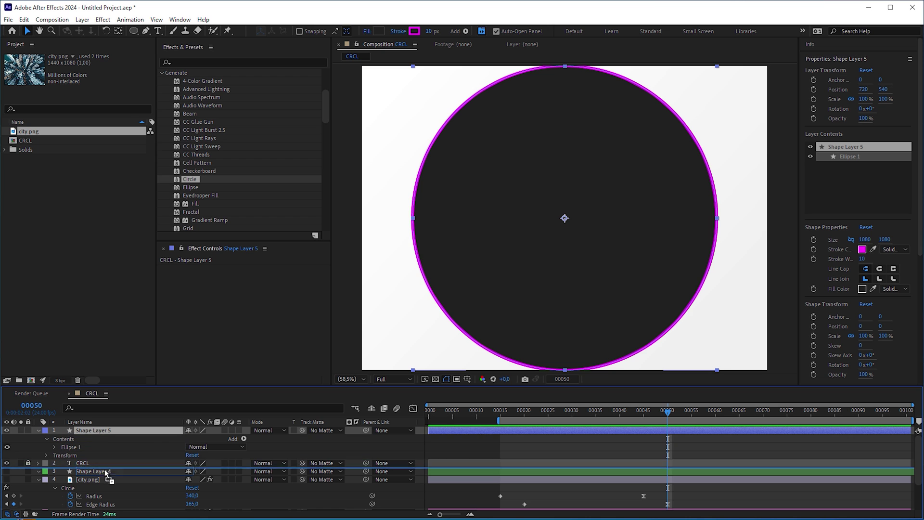
left_click_drag(302, 472, 262, 467)
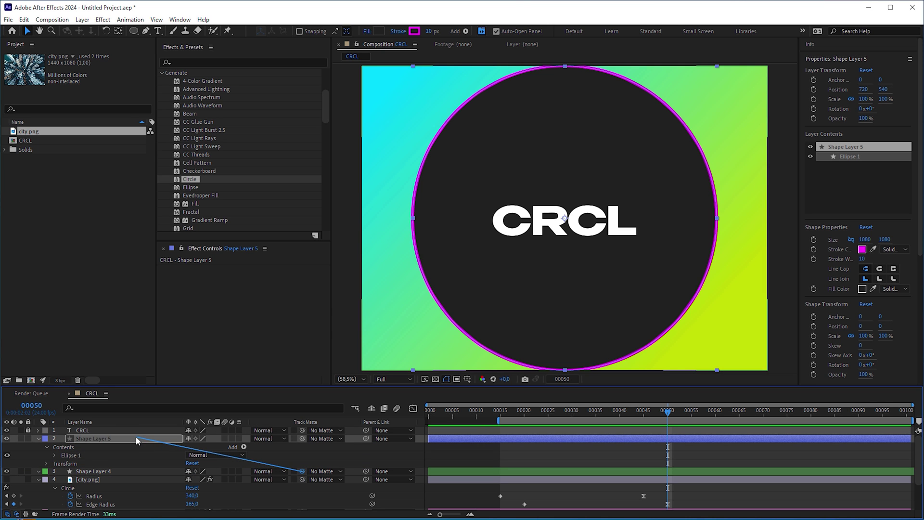
Keyframe the Size of Shape Layer 5's ellipse from 0 at frame 20 to 1080 at frame 50, and preview.
left_click_drag(136, 436, 134, 437)
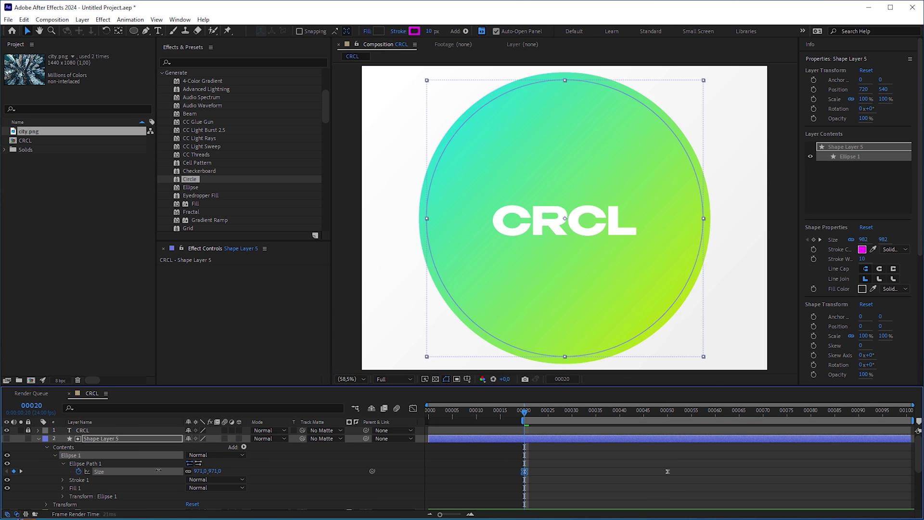
left_click_drag(159, 471, 177, 475)
key("space")
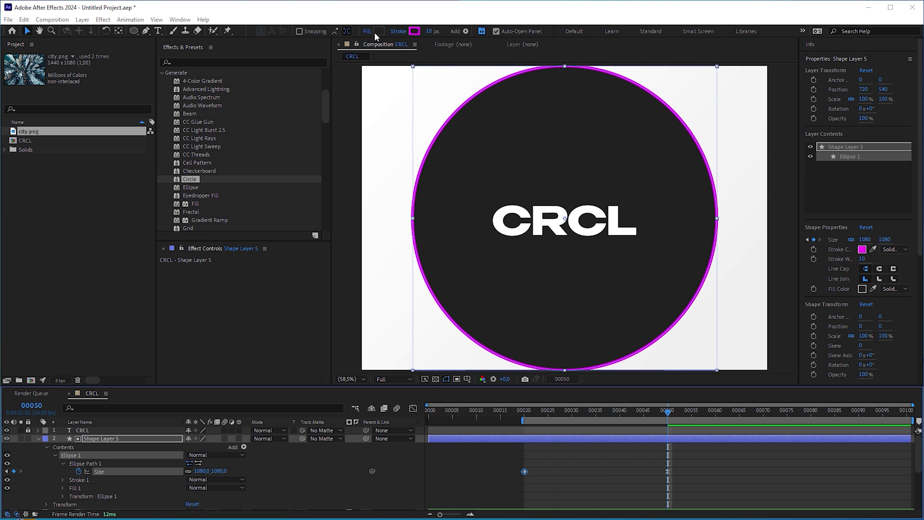
Set the fill of Shape Layer 5's ellipse to black and its stroke to white (FFFFFF).
left_click(375, 33)
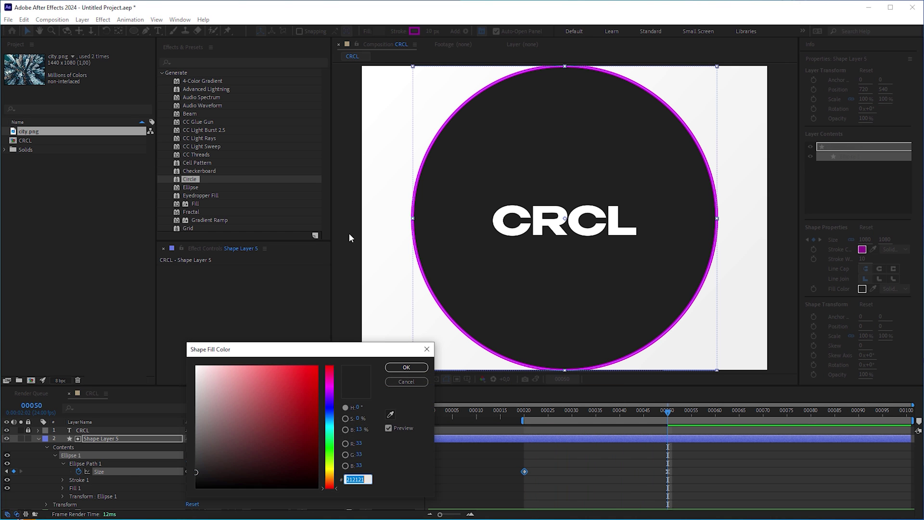
left_click_drag(228, 462, 177, 489)
left_click(407, 366)
left_click(414, 31)
left_click_drag(229, 419, 180, 341)
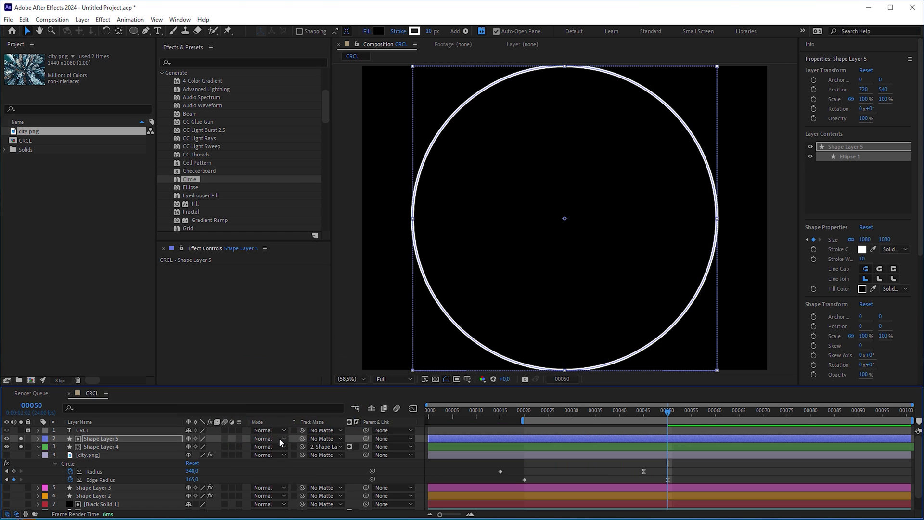
Solo Shape Layer 4 and Shape Layer 5, set Shape Layer 5's blending mode to Screen, and preview.
left_click(279, 438)
left_click(299, 136)
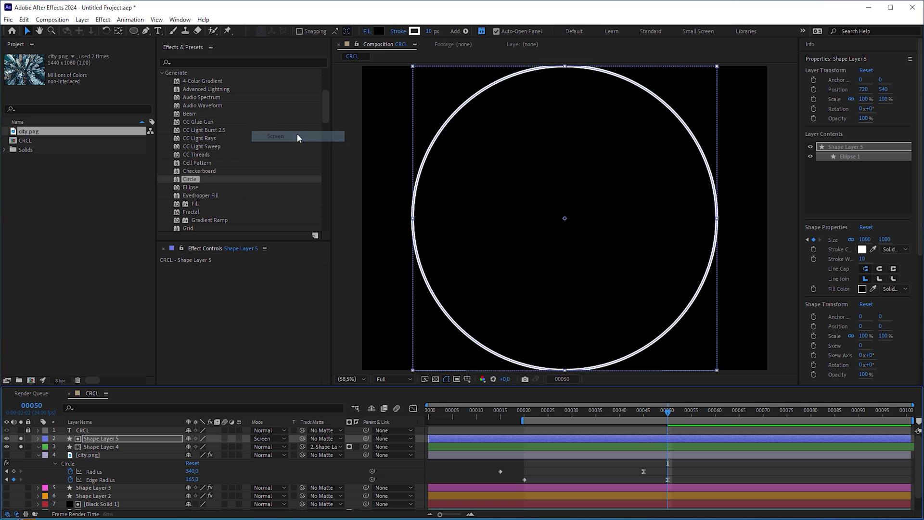
key("space")
left_click_drag(668, 413, 669, 412)
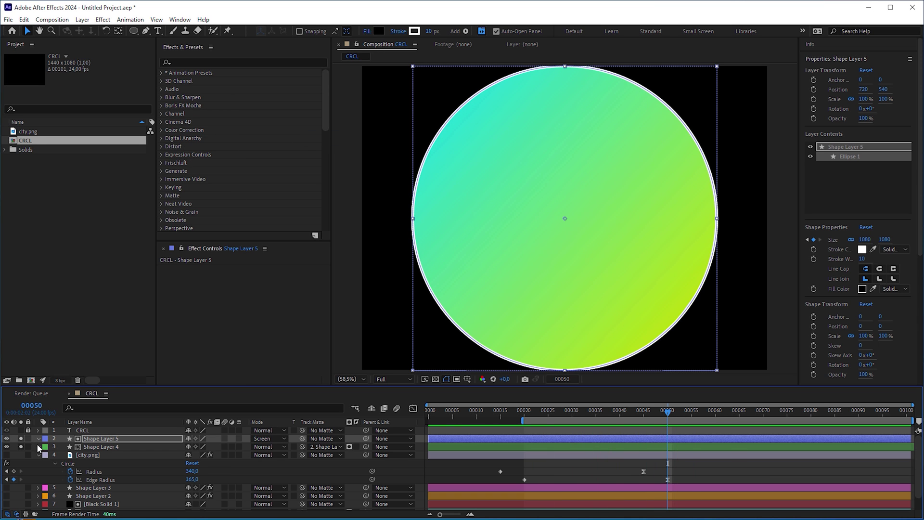
Duplicate Ellipse Path 1 in Shape Layer 5 and set the two paths' sizes at frame 50 to 605 and 544.
left_click(38, 439)
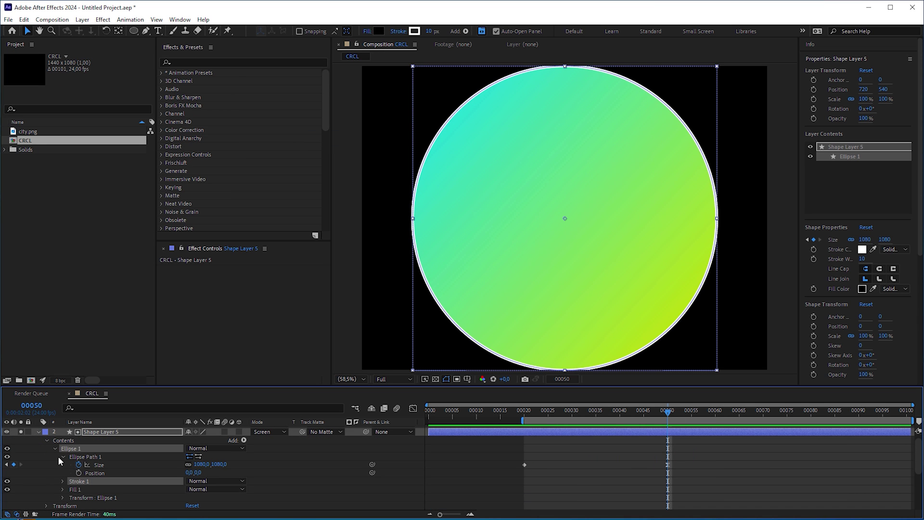
left_click(63, 456)
left_click(90, 458)
key("ctrl+d")
key("u")
left_click_drag(203, 449, 28, 433)
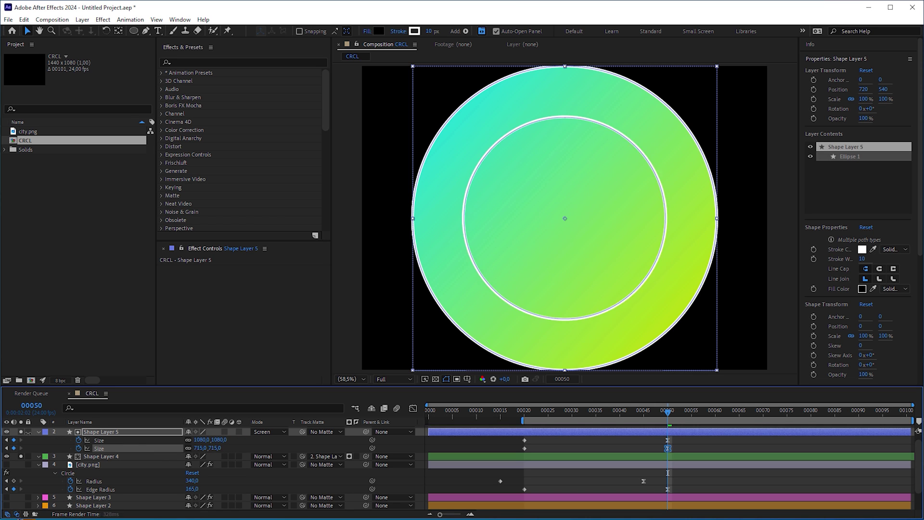
Add Merge Paths in Subtract mode to Shape Layer 5, shift the inner path's Size keyframes to frames 25 and 55, and preview.
left_click(466, 31)
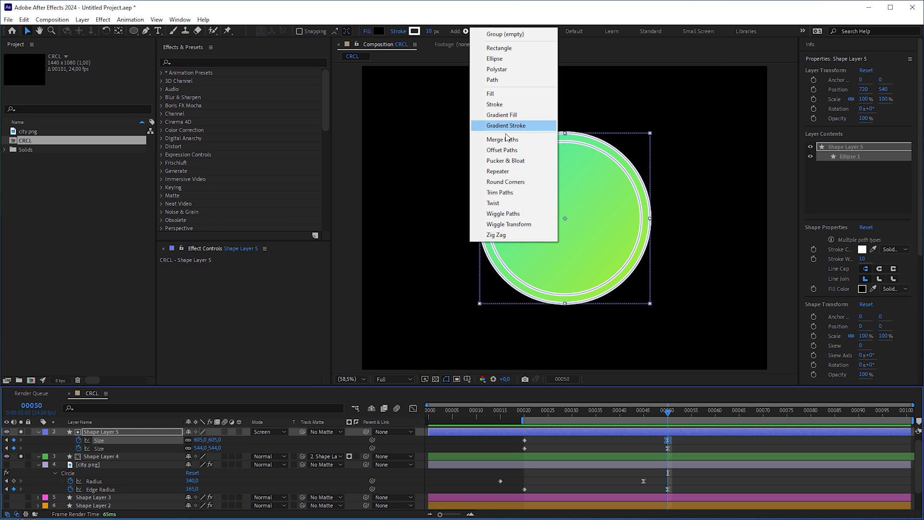
left_click(502, 139)
left_click(63, 456)
left_click(225, 465)
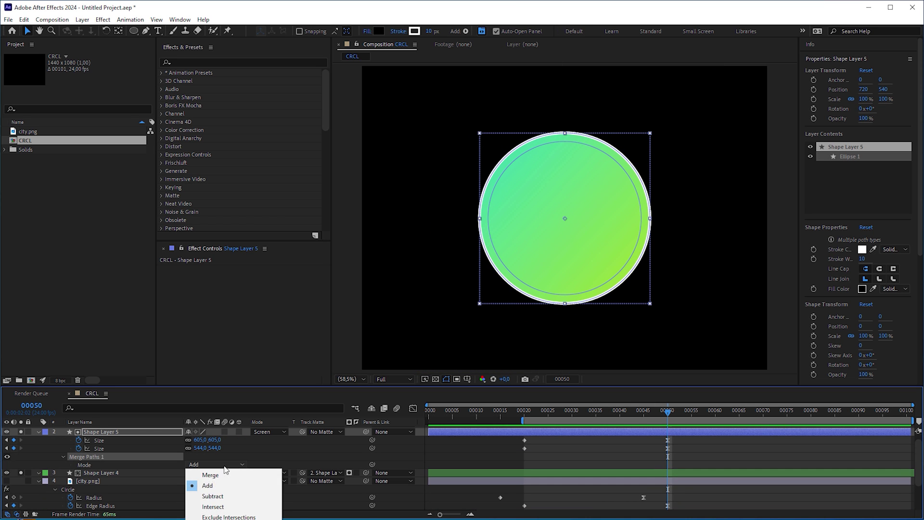
left_click(230, 496)
key("space")
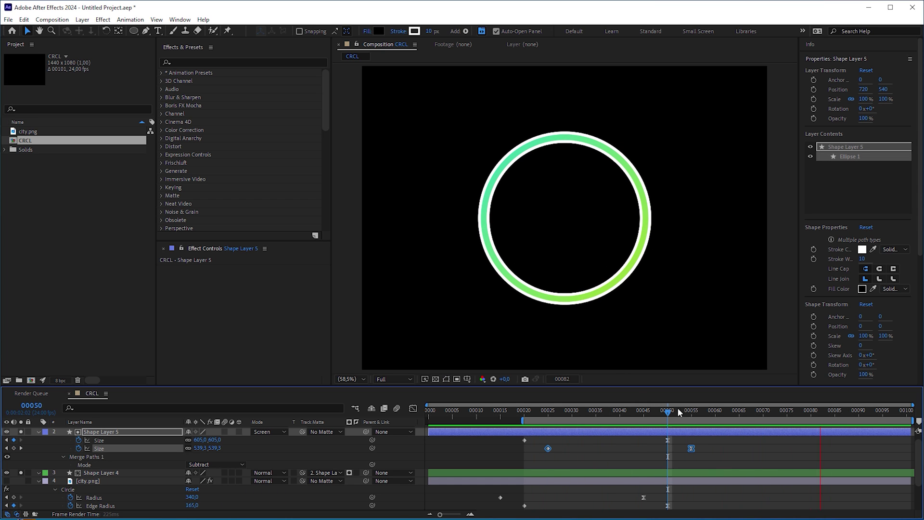
key("space")
Add Pucker & Bloat to Shape Layer 5, keyframe its Amount from 0 at frame 25 to frame 55, and preview the full composition.
left_click(466, 31)
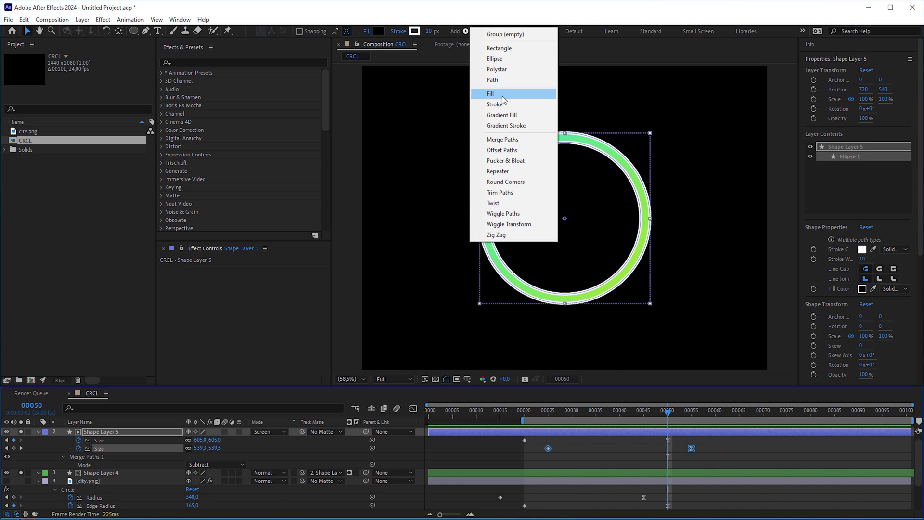
left_click(512, 163)
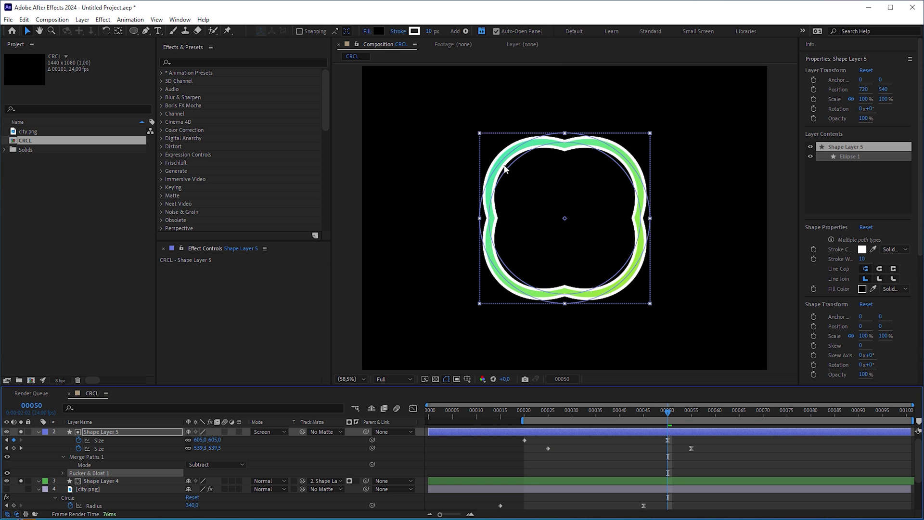
left_click_drag(190, 481, 173, 481)
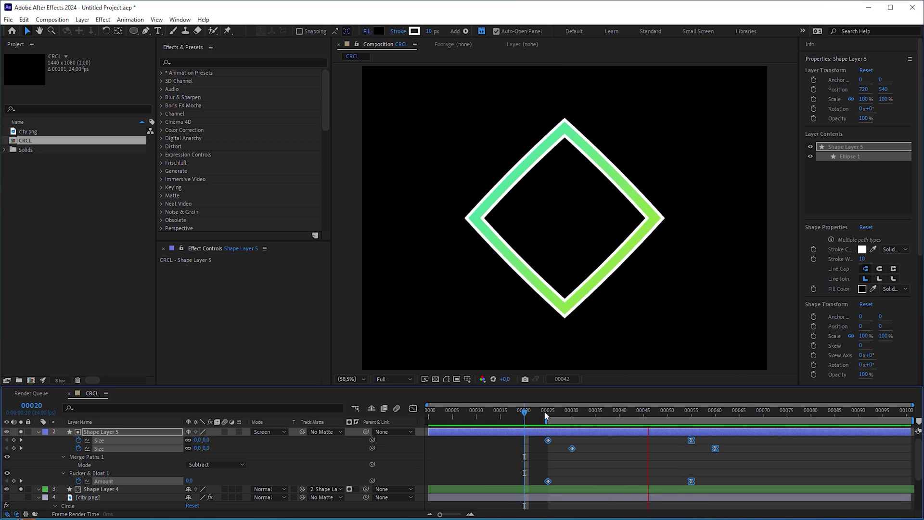
left_click_drag(550, 411, 418, 423)
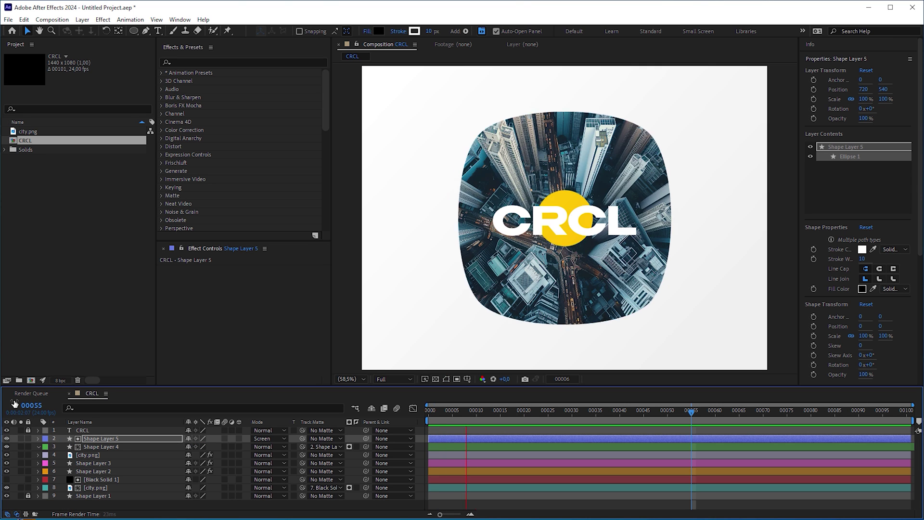